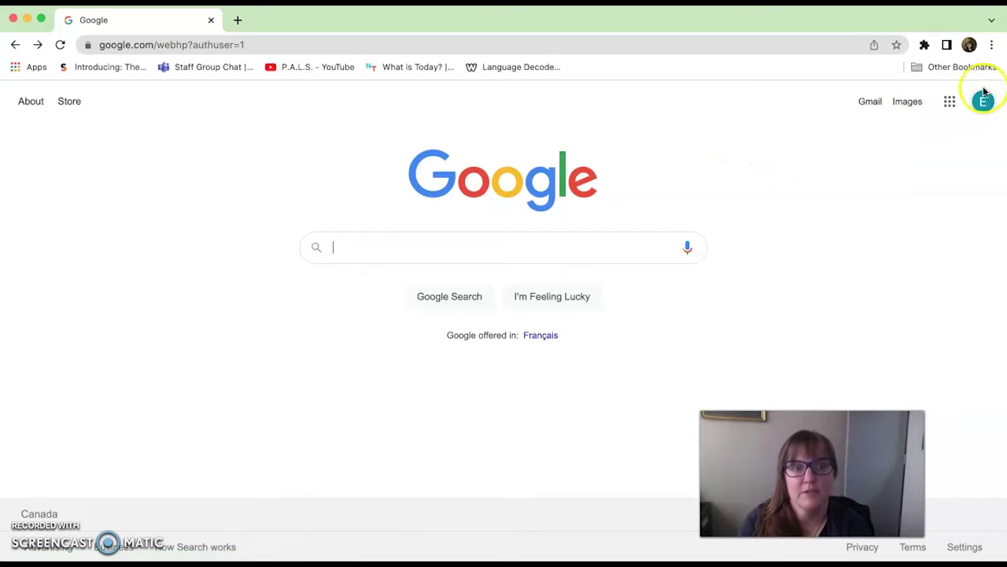
Open Google Calendar from the Google apps and collapse the My calendars list.
{"action": "left_click", "coordinate": [950, 110]}
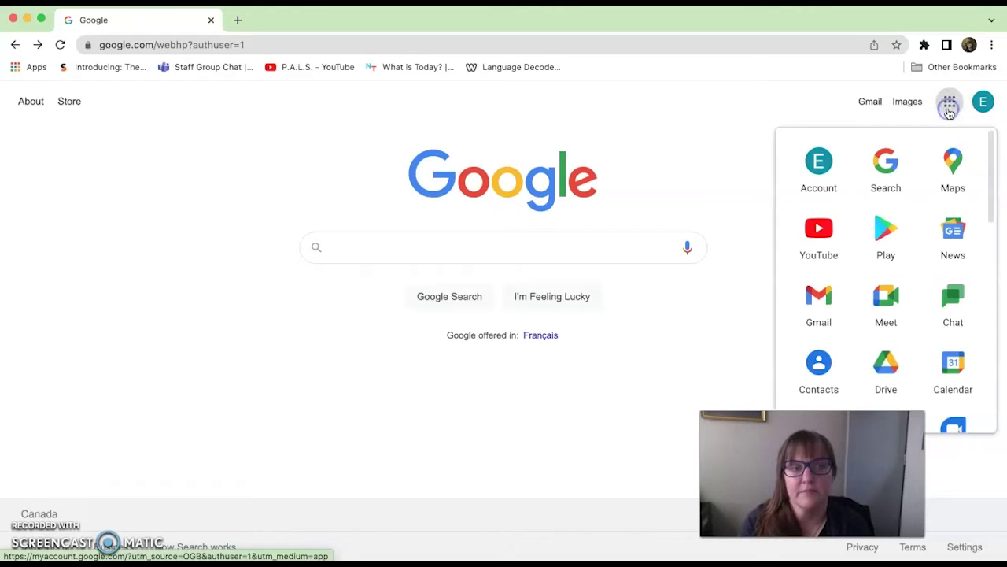
{"action": "left_click", "coordinate": [952, 368]}
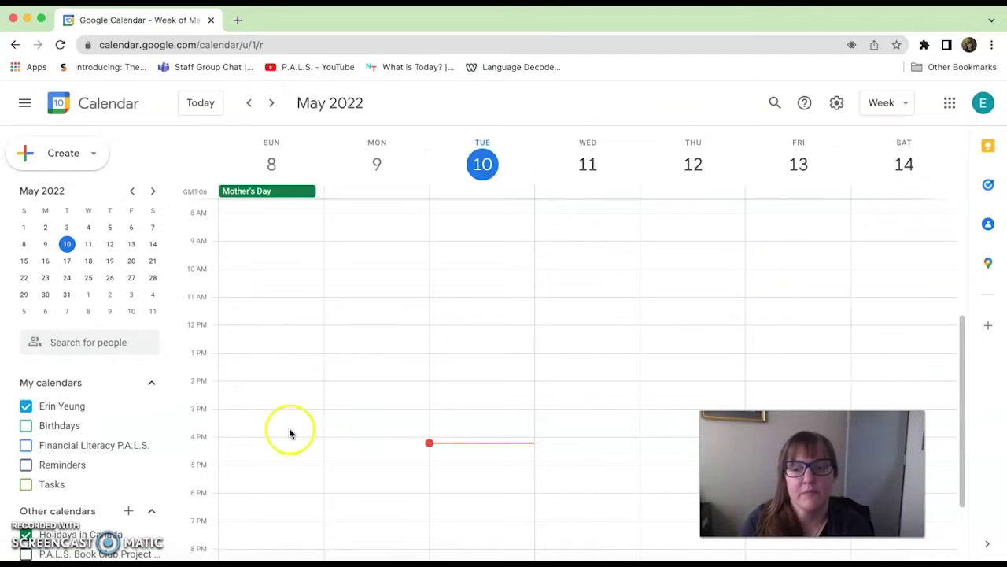
{"action": "left_click", "coordinate": [152, 384]}
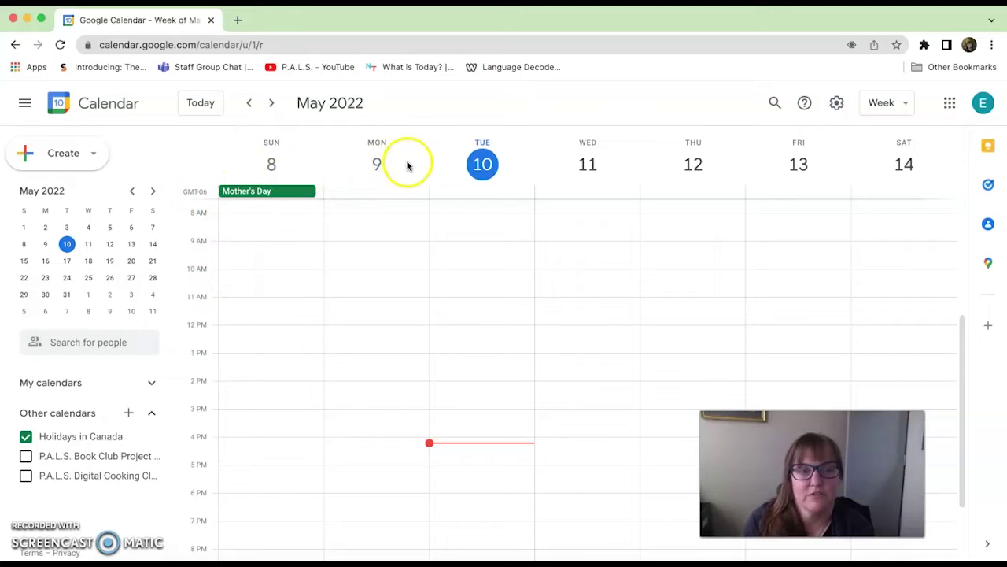
Switch the calendar from week view to Month view and dismiss any stray context menu.
{"action": "left_click", "coordinate": [879, 101]}
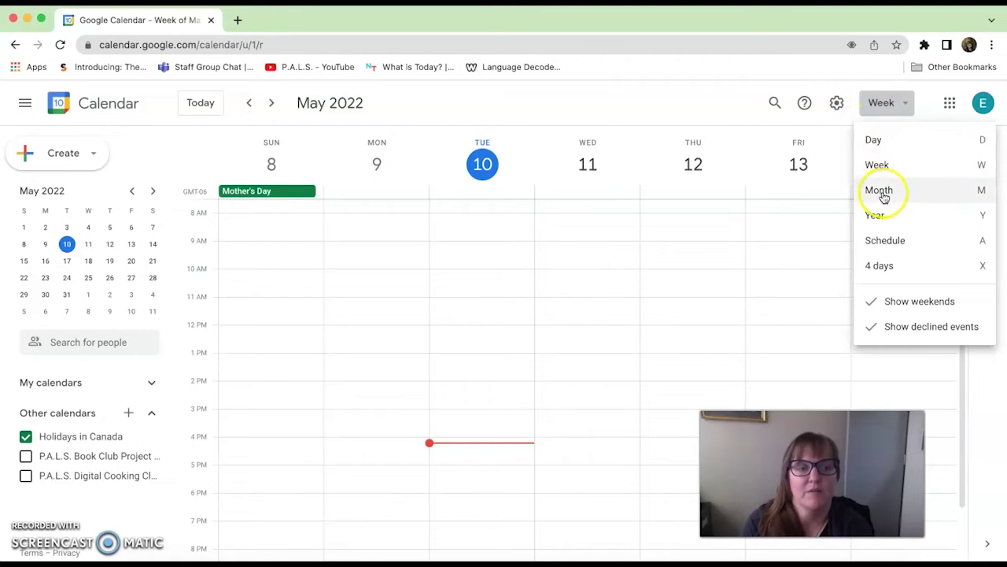
{"action": "right_click", "coordinate": [880, 189]}
{"action": "left_click", "coordinate": [882, 190]}
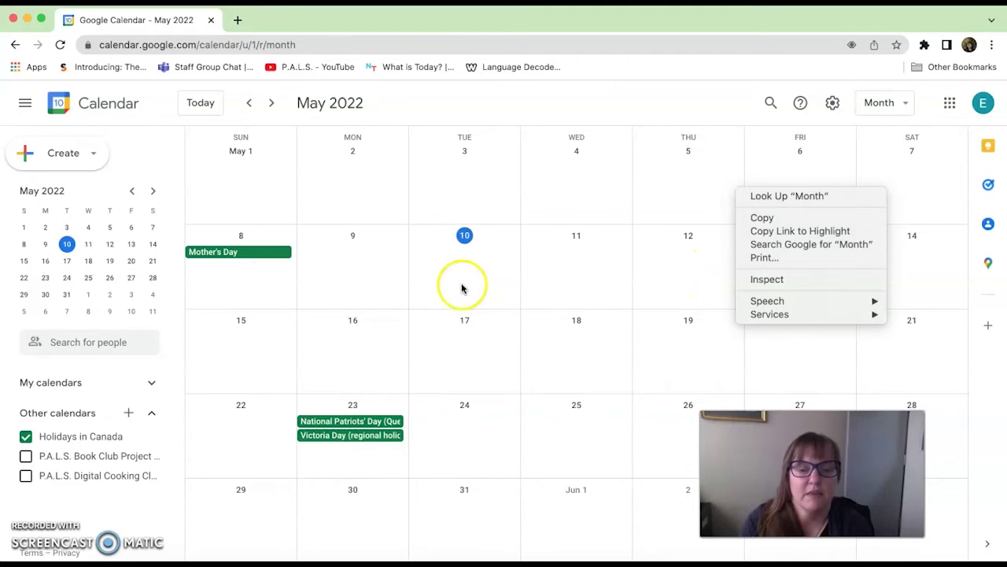
{"action": "left_click", "coordinate": [881, 175]}
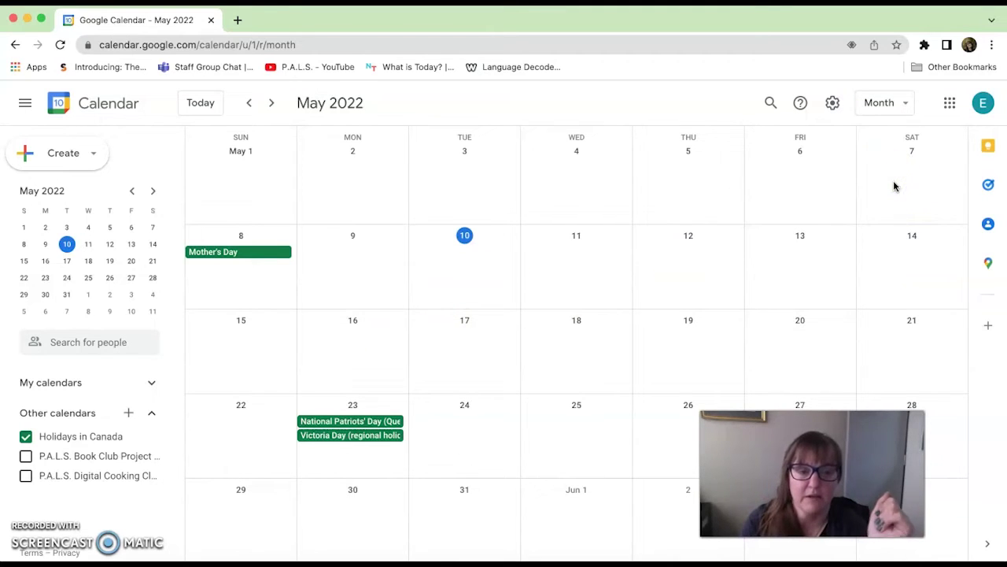
{"action": "left_click", "coordinate": [796, 236]}
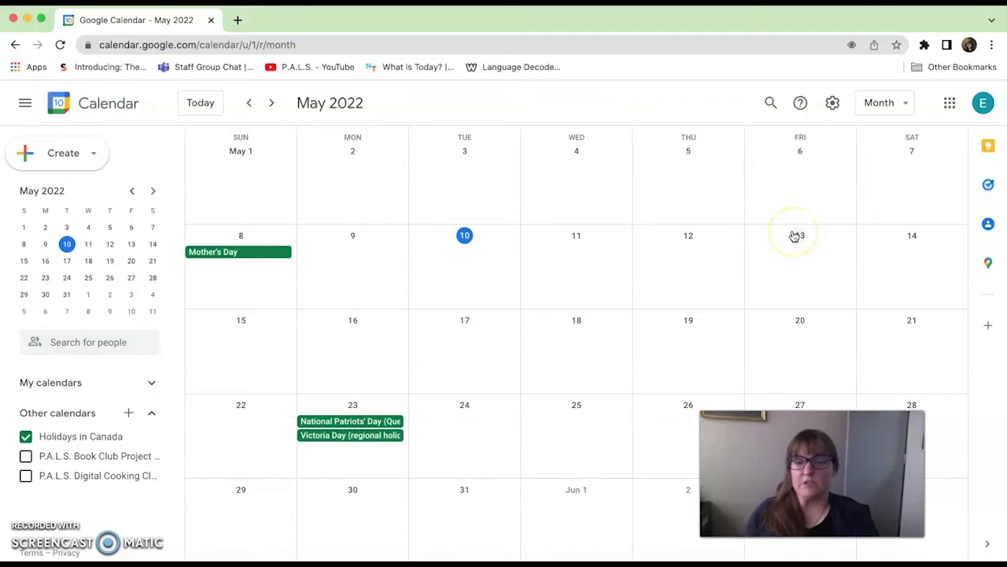
{"action": "left_click", "coordinate": [775, 244]}
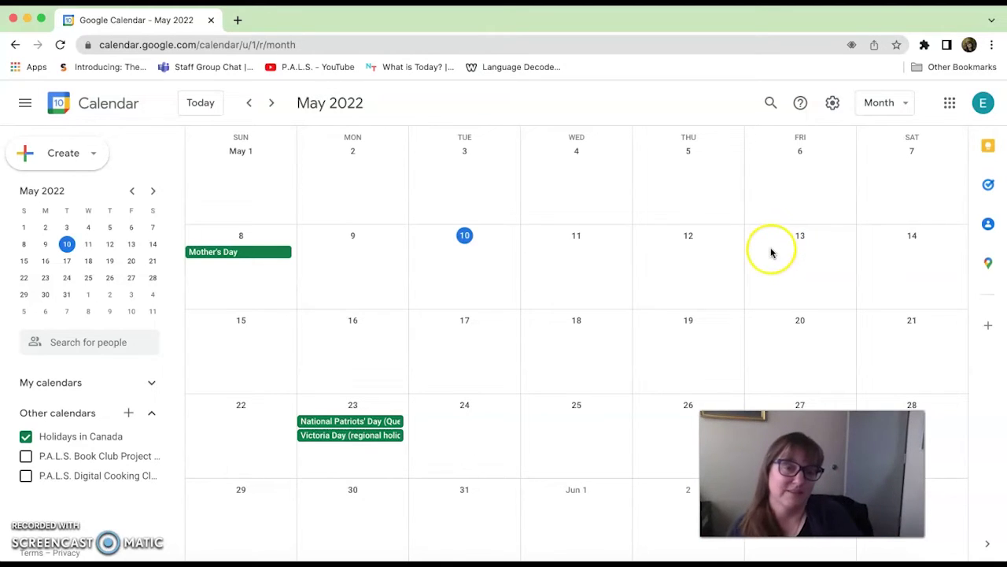
Start an event titled "Digital Class" on Tuesday, May 10 and set it to repeat Weekly on Tuesday.
{"action": "left_click", "coordinate": [488, 249]}
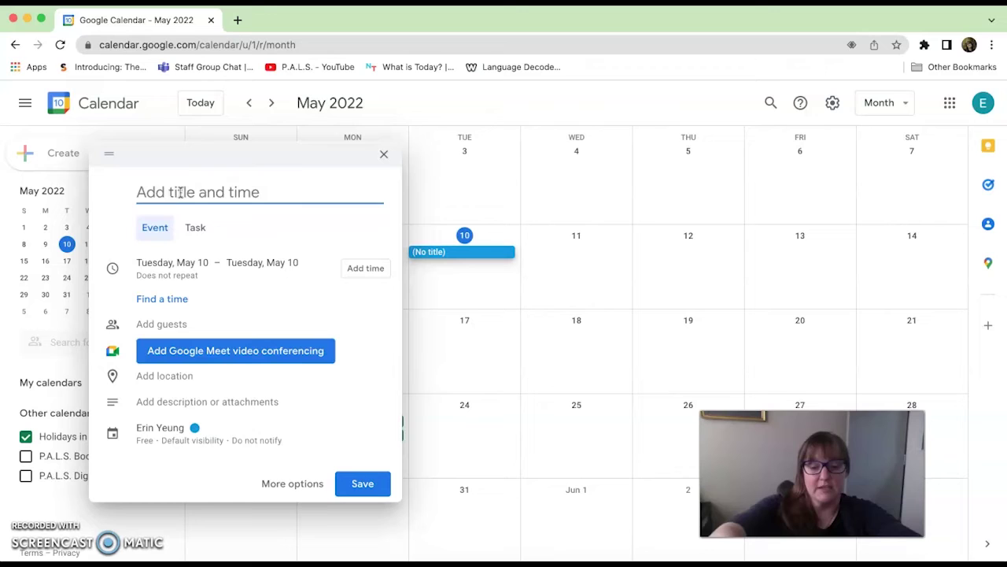
{"action": "type", "text": "Digital Class"}
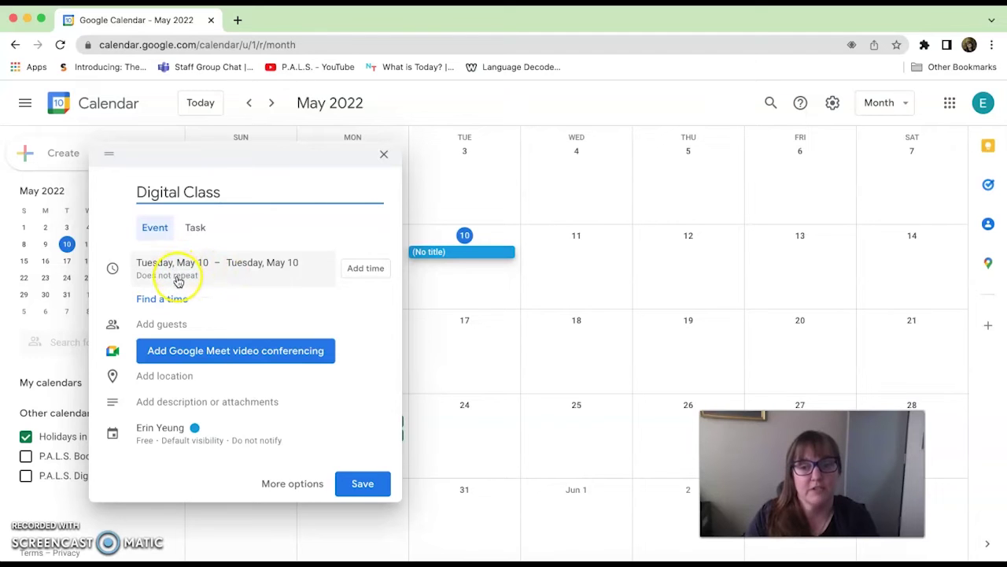
{"action": "left_click", "coordinate": [179, 275]}
{"action": "left_click", "coordinate": [168, 277]}
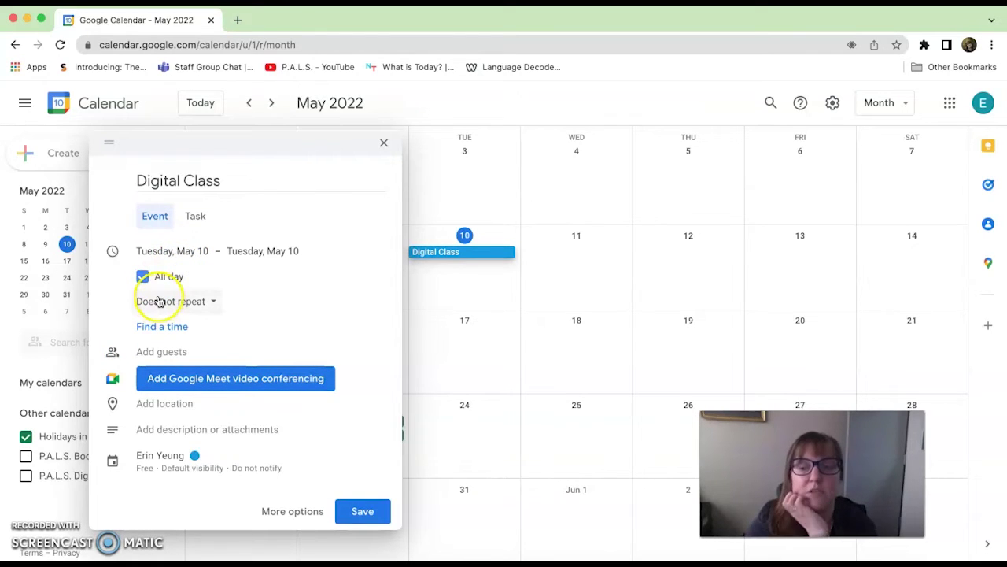
{"action": "left_click", "coordinate": [158, 301]}
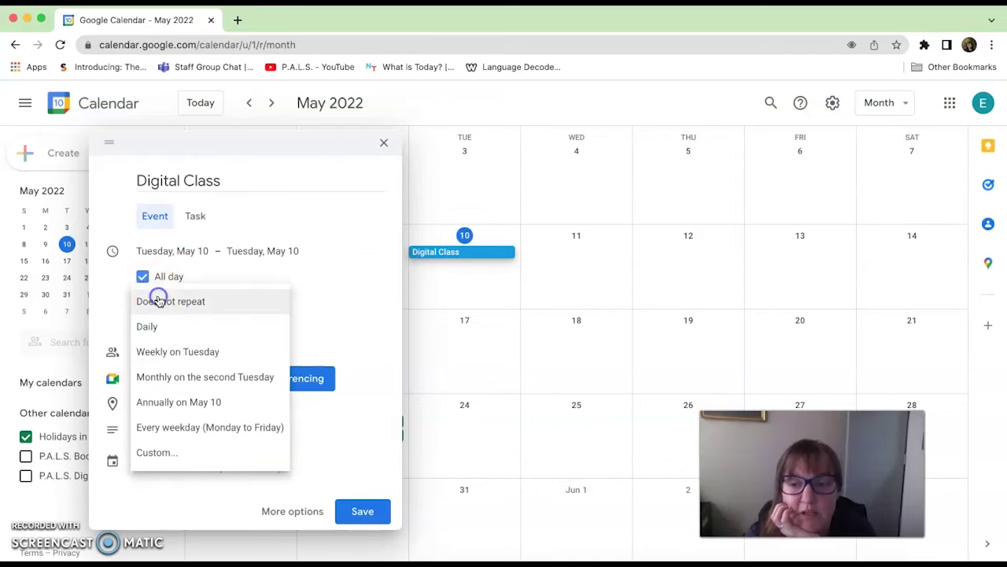
{"action": "left_click", "coordinate": [176, 354]}
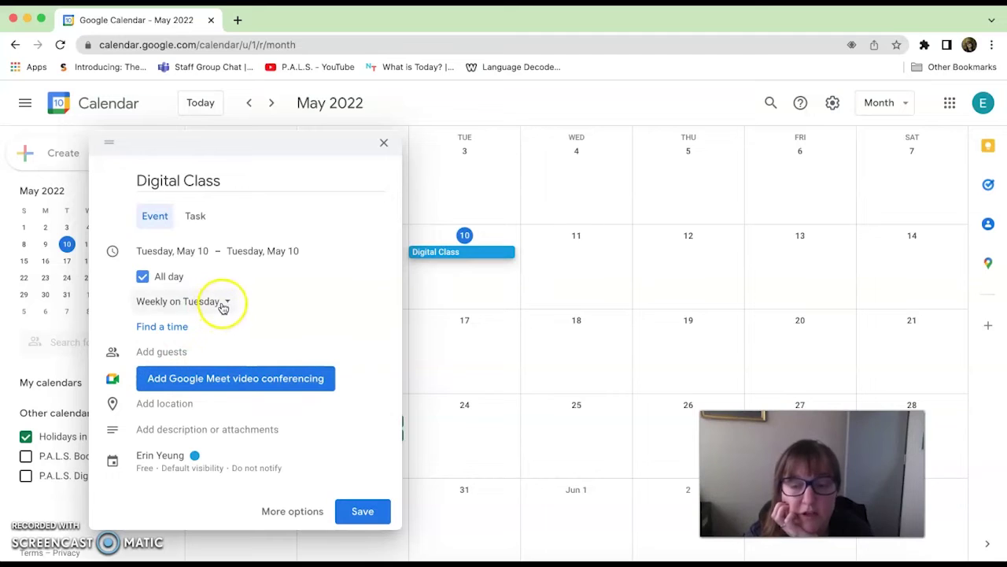
Use Find a time to schedule the event from 2:00pm to 3:00pm and set its location to P.A.L.S. - Project Adult Literacy Society.
{"action": "left_click", "coordinate": [162, 326]}
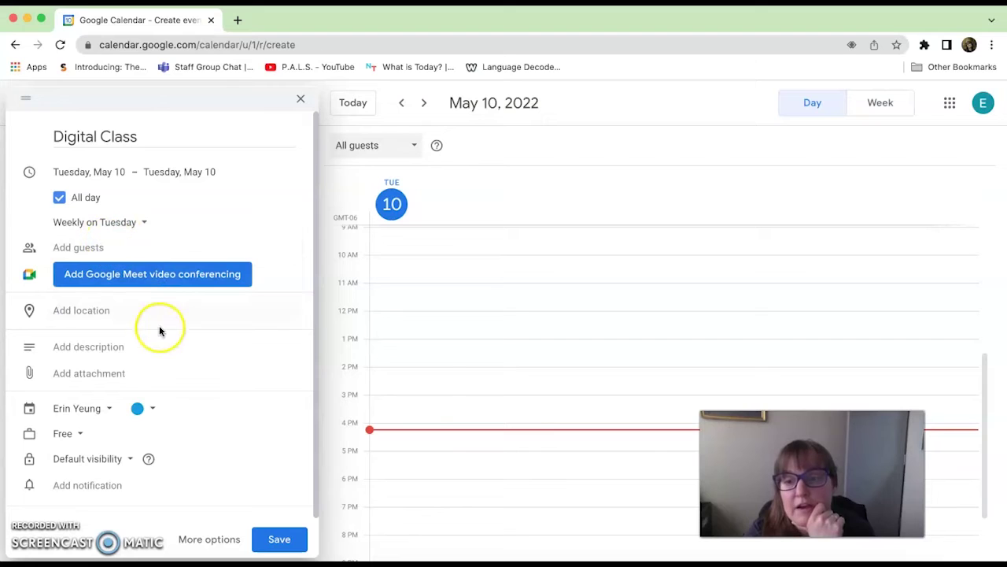
{"action": "left_click", "coordinate": [377, 371]}
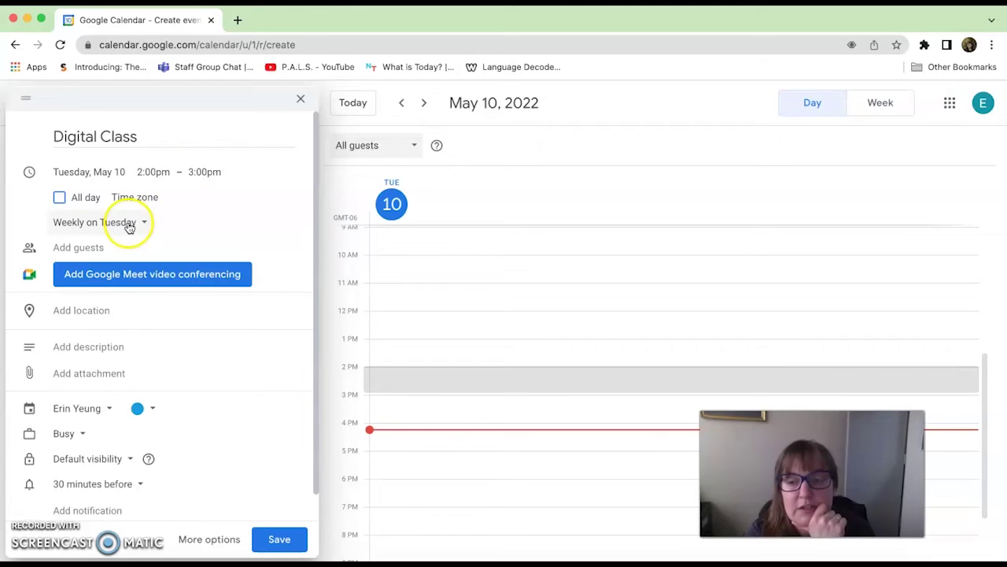
{"action": "left_click", "coordinate": [65, 313]}
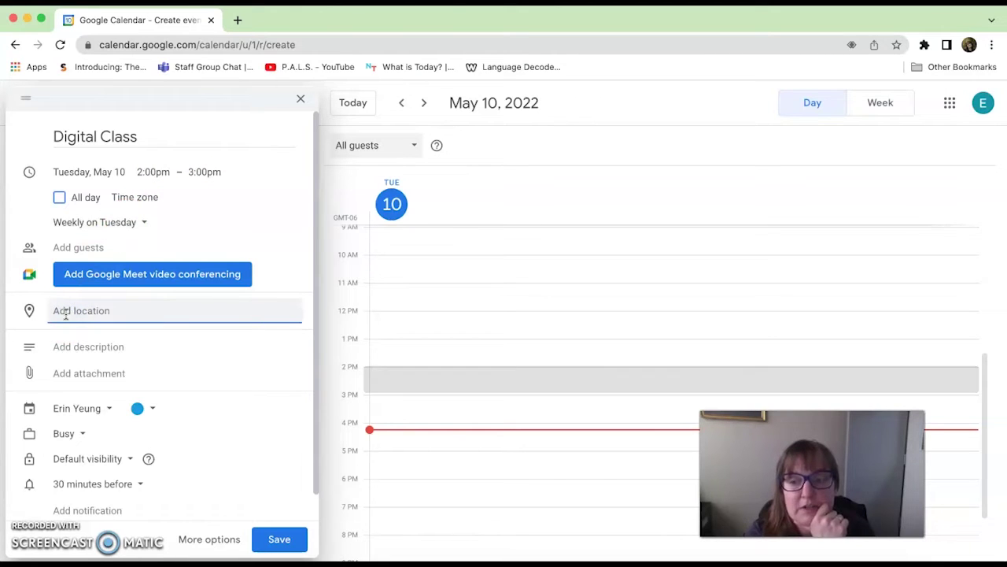
{"action": "type", "text": "P"}
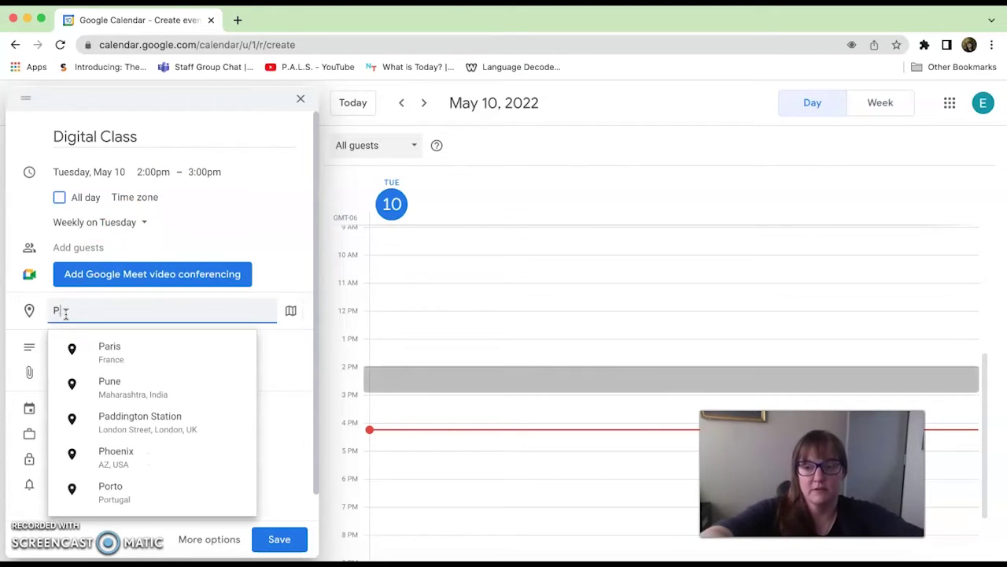
{"action": "type", "text": "AA.L.S."}
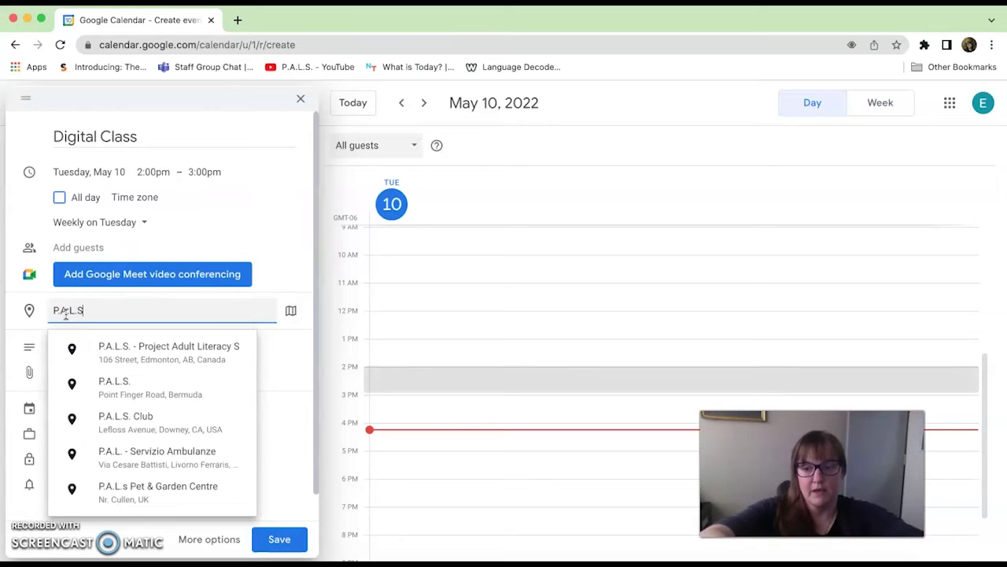
{"action": "left_click", "coordinate": [88, 352]}
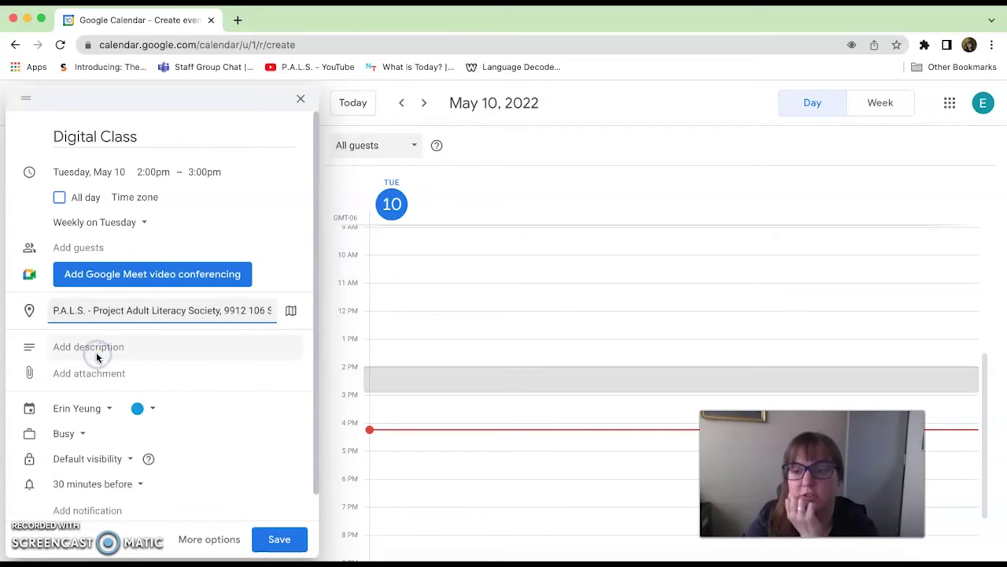
Add the event description "Bring my laptop and cords" with "Don't forget your mouse" on a second line.
{"action": "left_click", "coordinate": [149, 347]}
{"action": "left_click", "coordinate": [131, 222]}
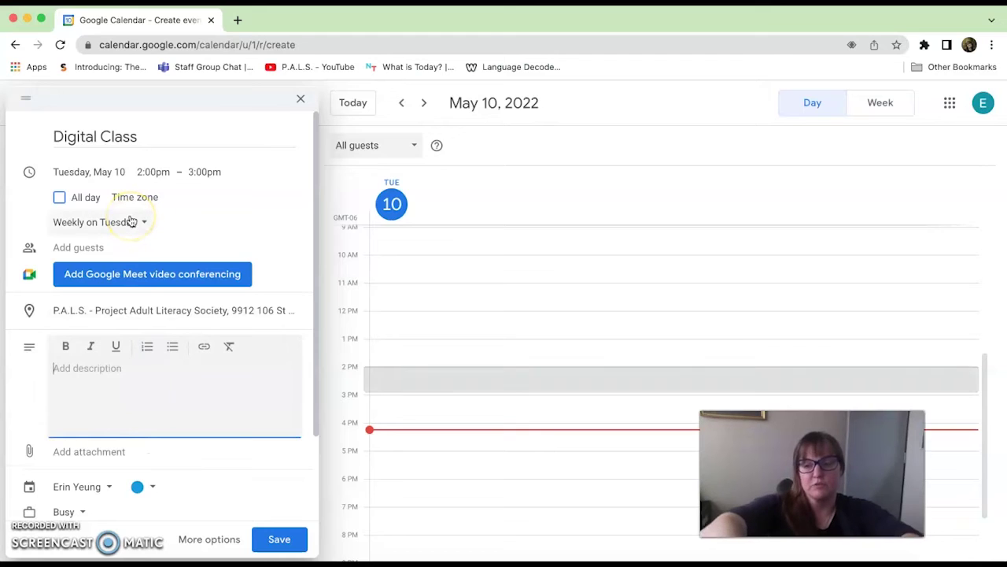
{"action": "type", "text": "Br"}
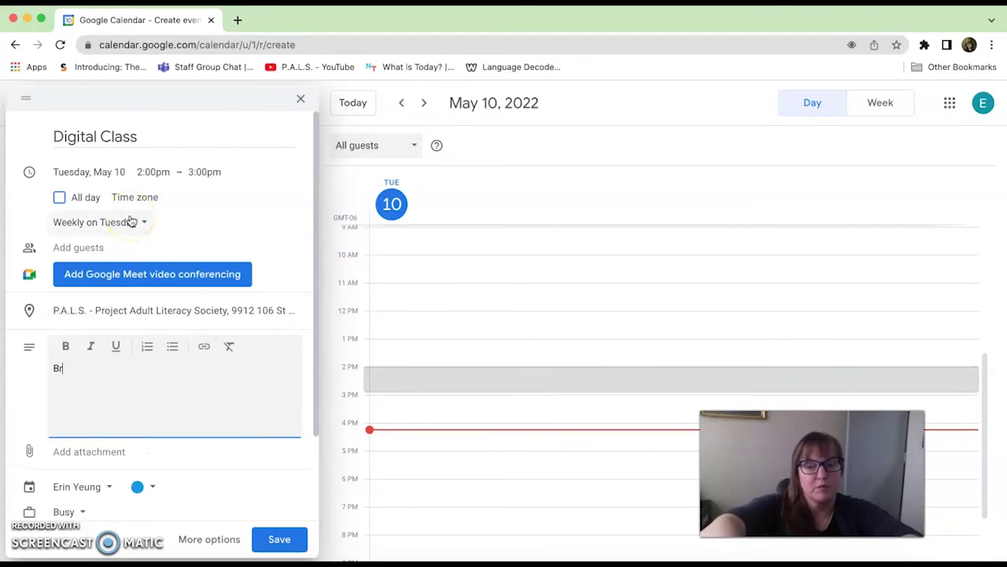
{"action": "type", "text": "ing my la"}
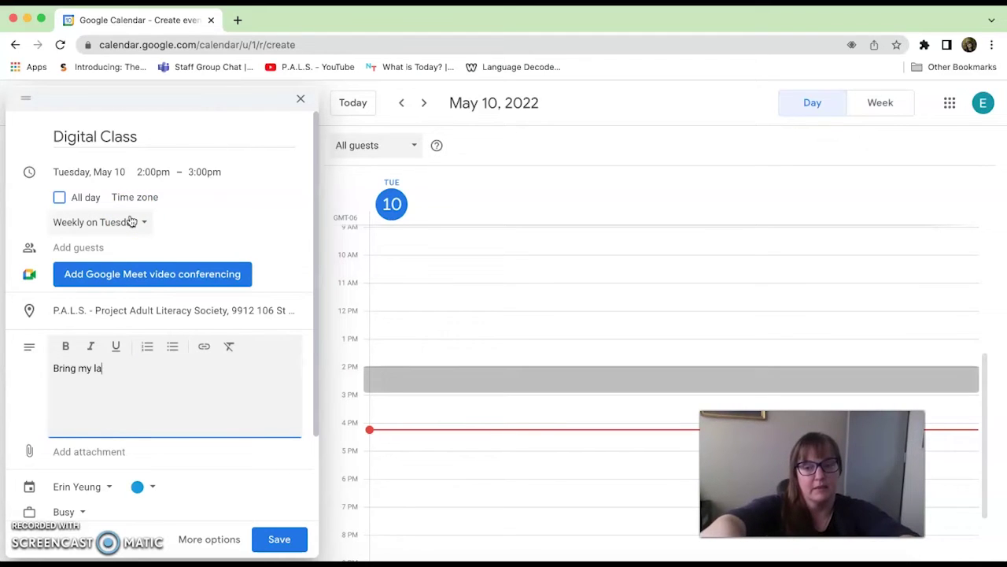
{"action": "type", "text": "btop and c"}
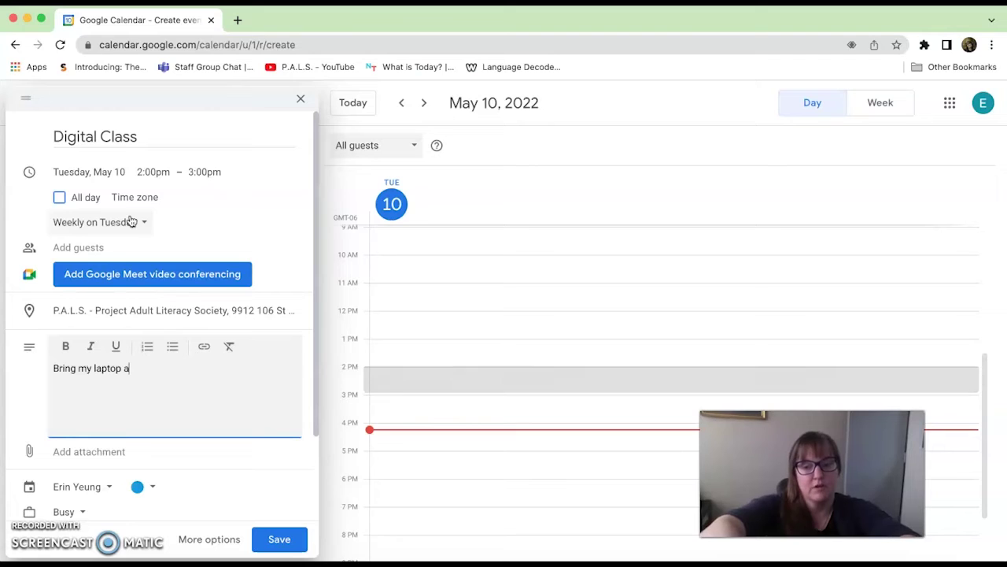
{"action": "type", "text": "ords"}
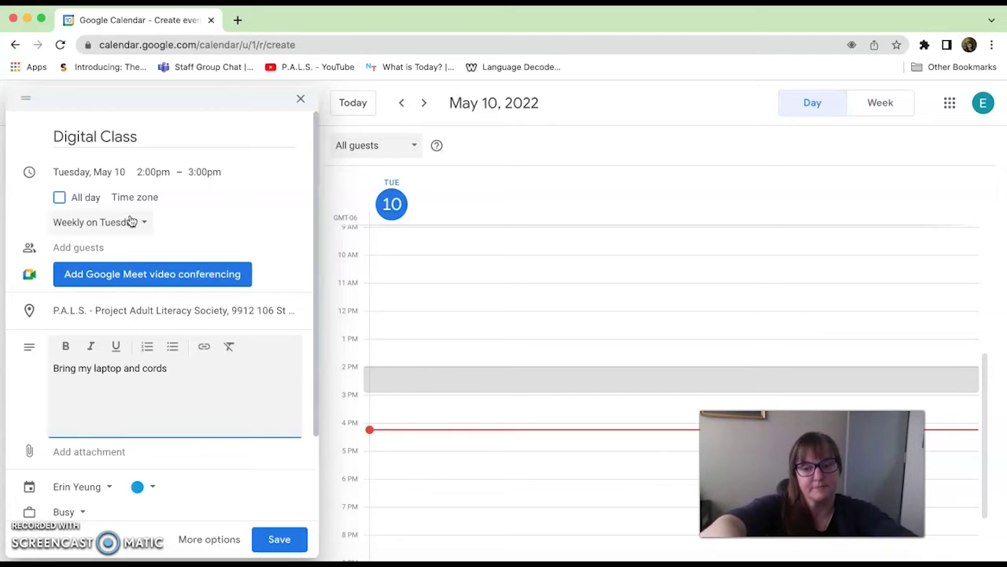
{"action": "type", "text": "Don't f"}
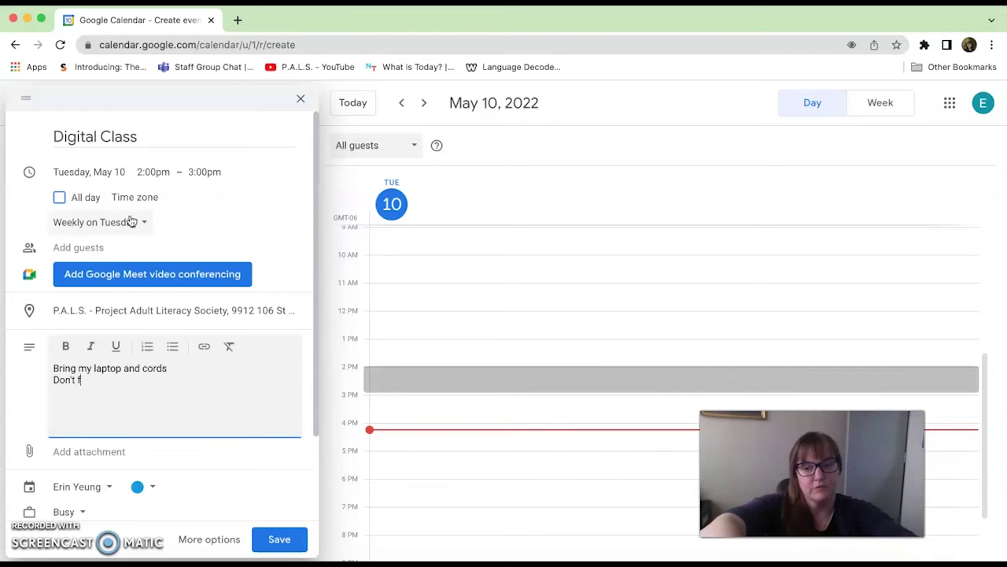
{"action": "type", "text": "orget your mouse"}
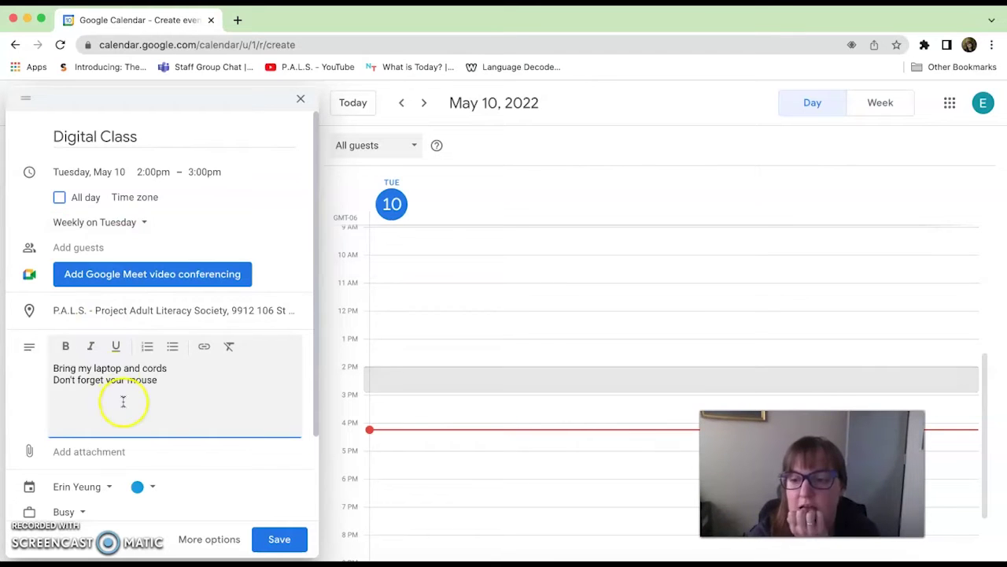
Save the weekly Digital Class event and dismiss the desktop notifications suggestion.
{"action": "scroll", "coordinate": [123, 401], "scroll_direction": "down", "scroll_amount": 3}
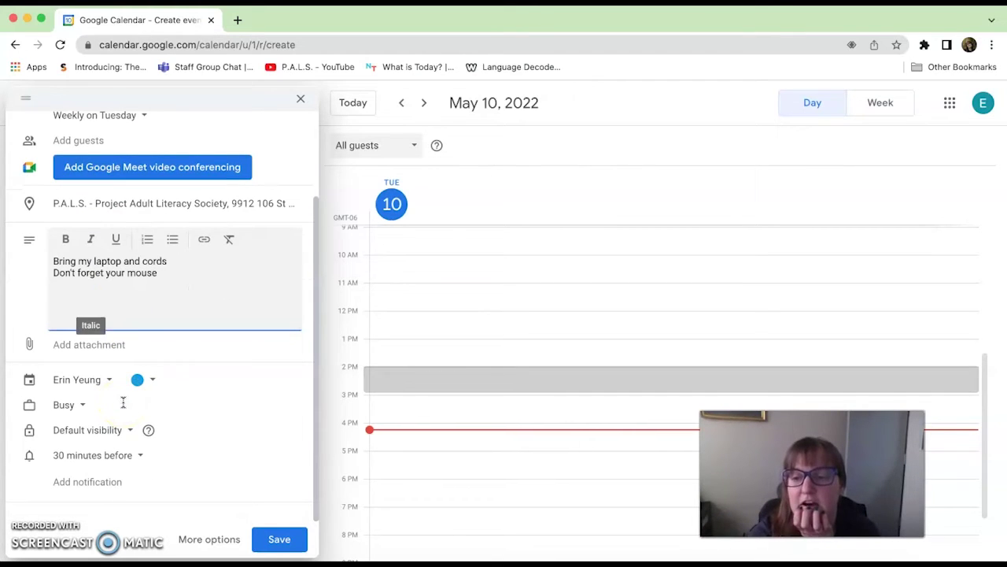
{"action": "left_click", "coordinate": [288, 539]}
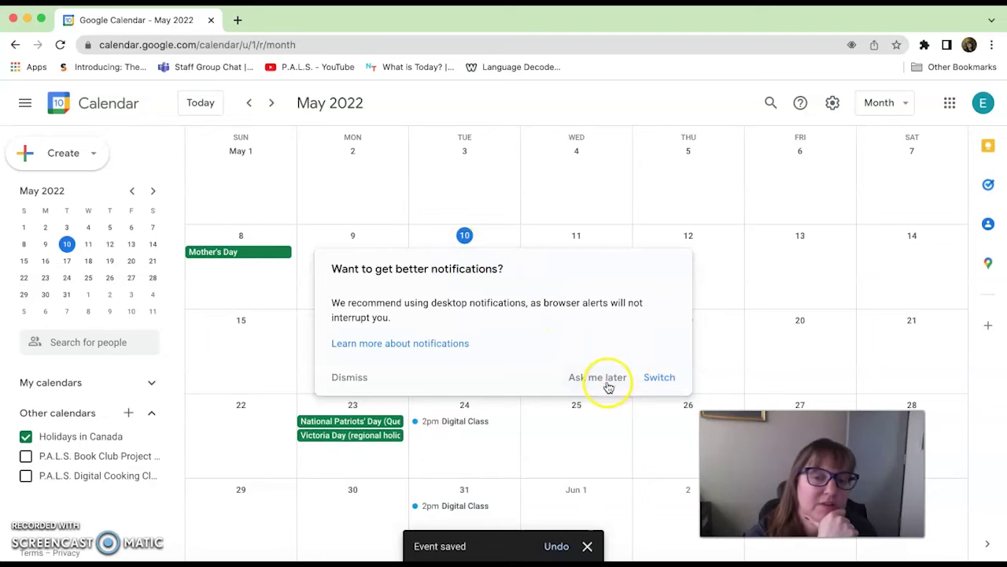
{"action": "left_click", "coordinate": [353, 379]}
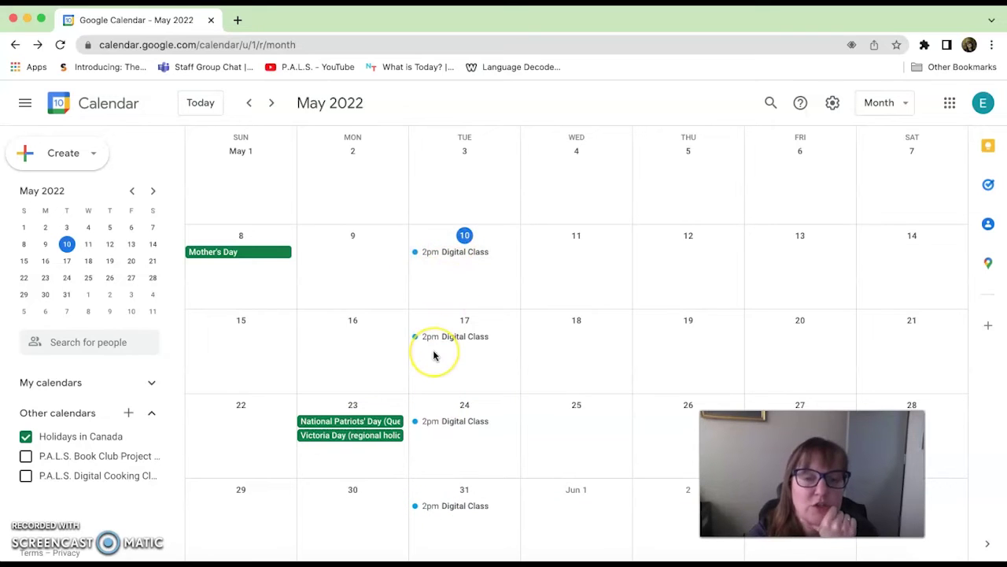
Start a new event on Friday, May 13 titled "Digital Class".
{"action": "left_click", "coordinate": [821, 252]}
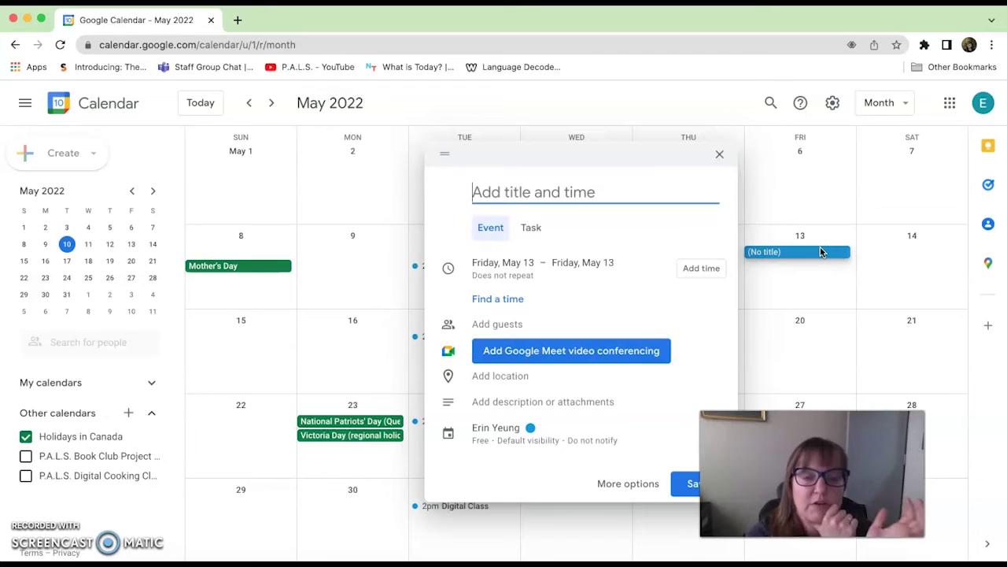
{"action": "type", "text": "D"}
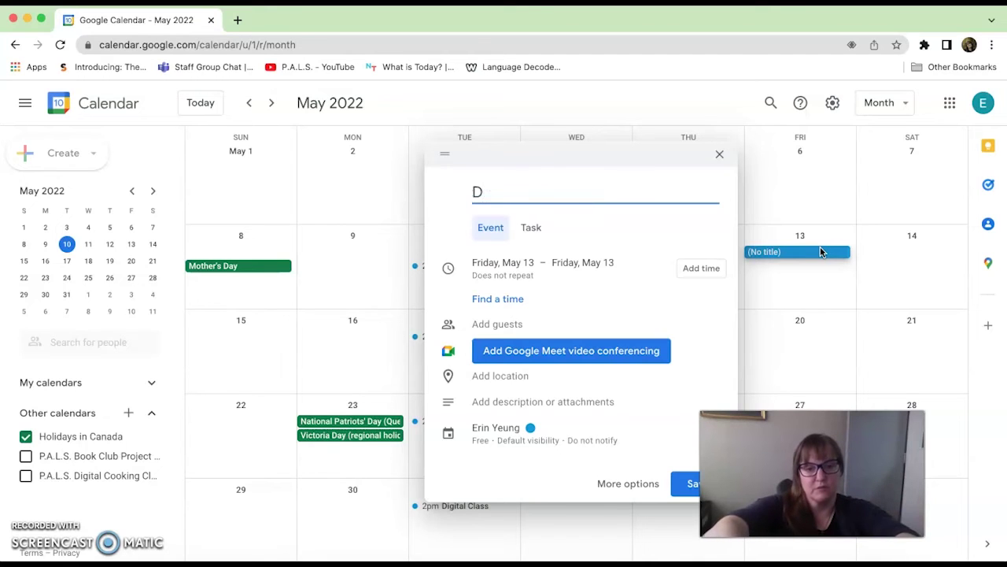
{"action": "type", "text": "igital Class"}
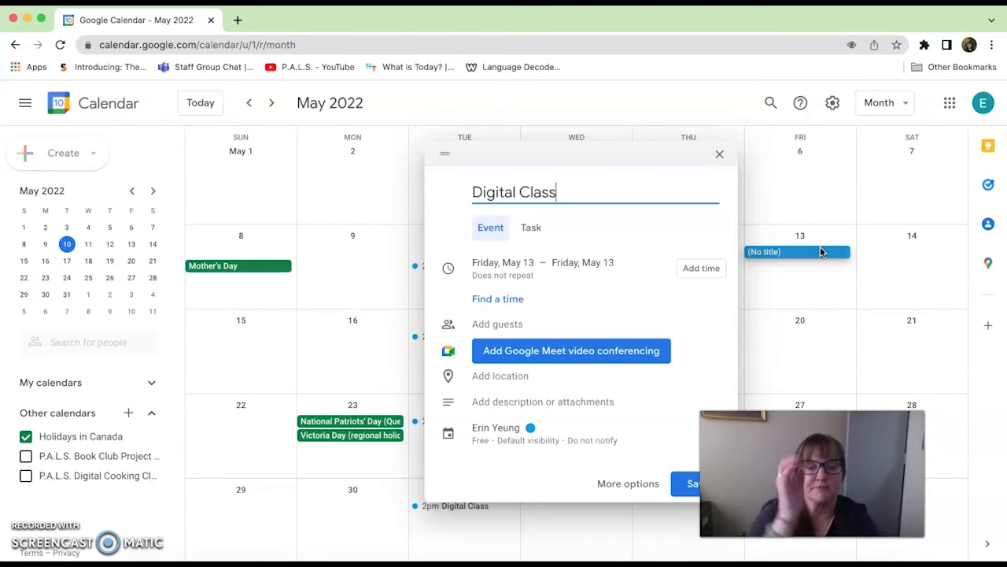
Turn off all-day for the May 13 event, schedule it from 12:00pm to 1:00pm, and repeat it weekly on Friday.
{"action": "left_click", "coordinate": [508, 281]}
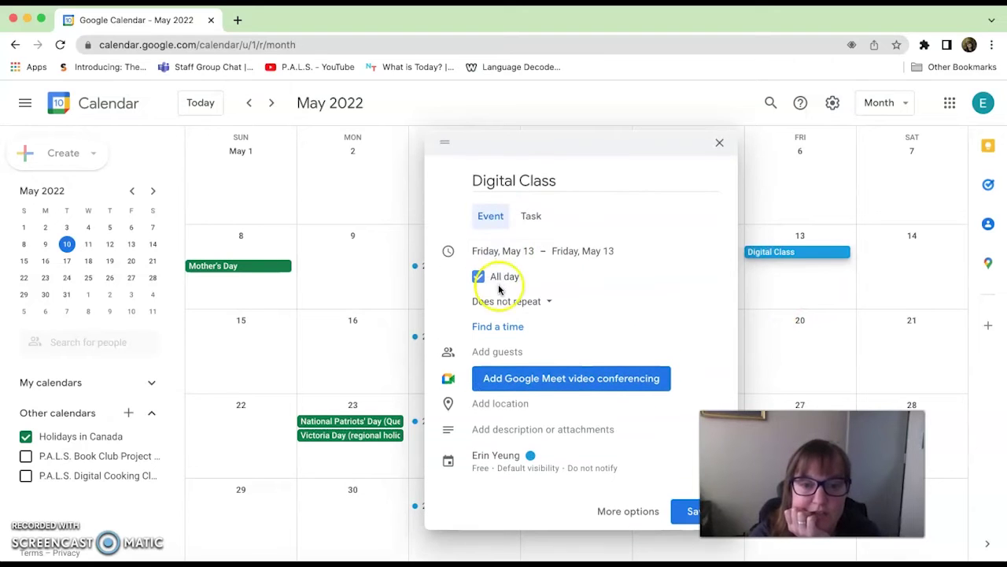
{"action": "left_click", "coordinate": [478, 276]}
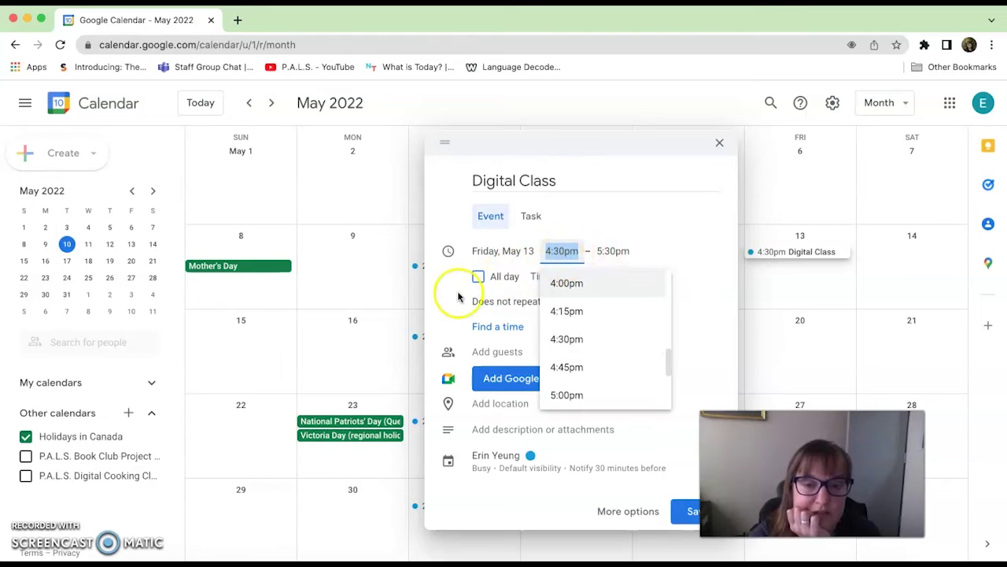
{"action": "scroll", "coordinate": [575, 304], "scroll_direction": "up", "scroll_amount": 5}
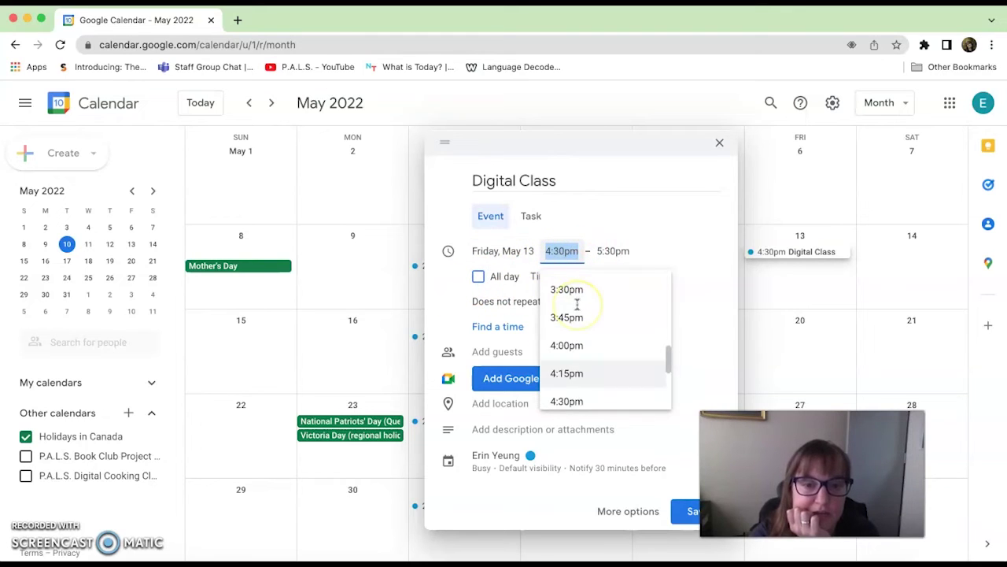
{"action": "scroll", "coordinate": [577, 305], "scroll_direction": "up", "scroll_amount": 6}
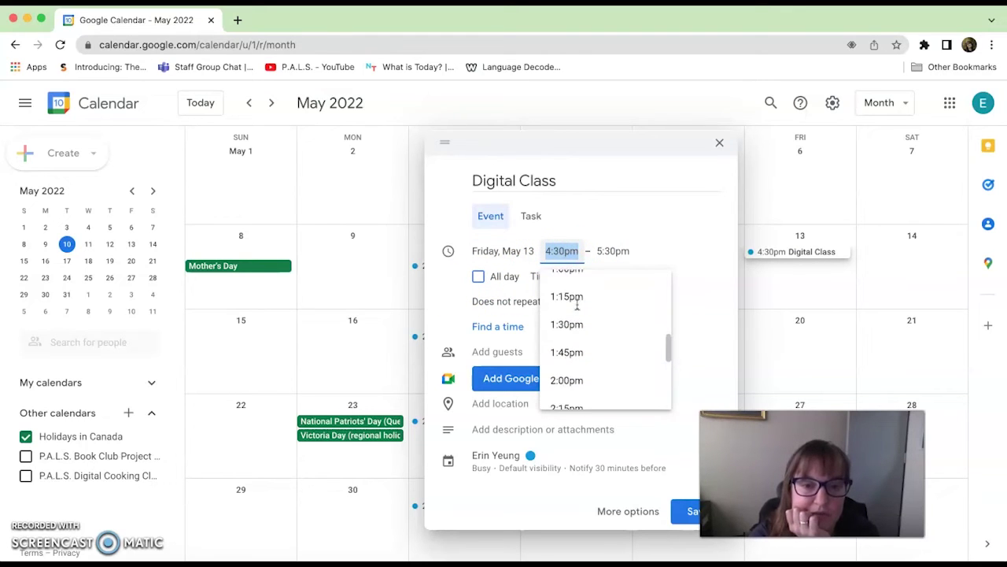
{"action": "scroll", "coordinate": [577, 306], "scroll_direction": "up", "scroll_amount": 1}
{"action": "left_click", "coordinate": [578, 308]}
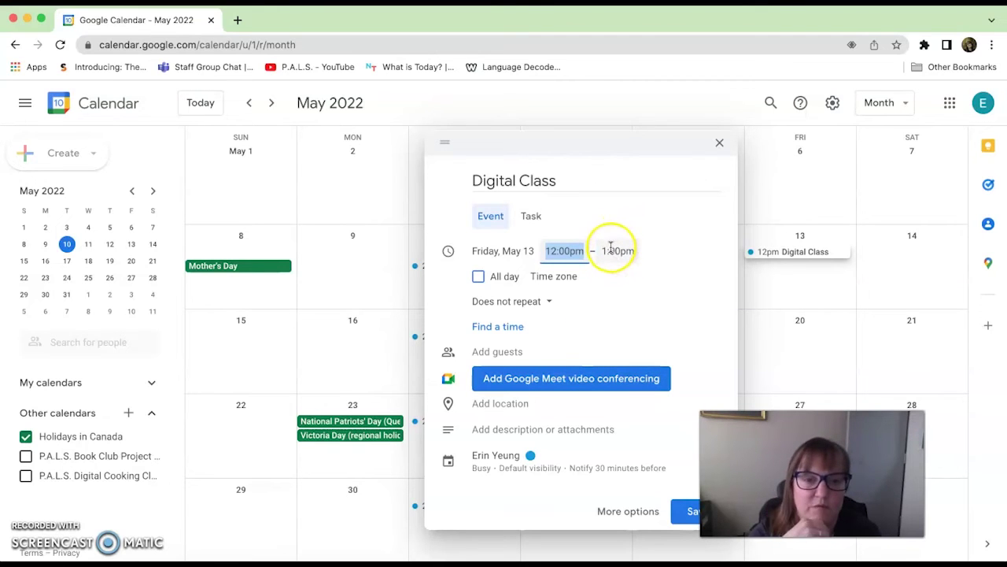
{"action": "left_click", "coordinate": [613, 251]}
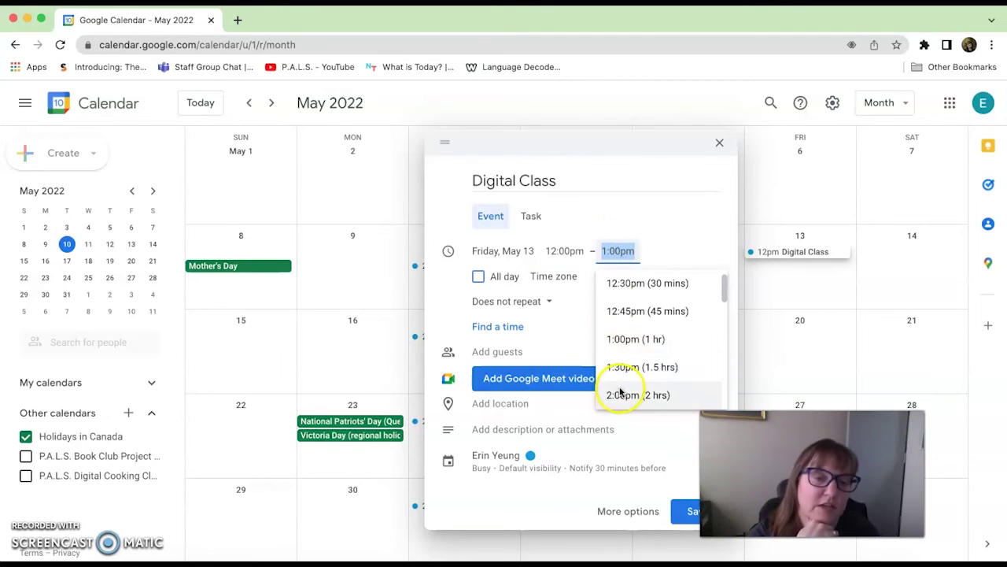
{"action": "left_click", "coordinate": [577, 299]}
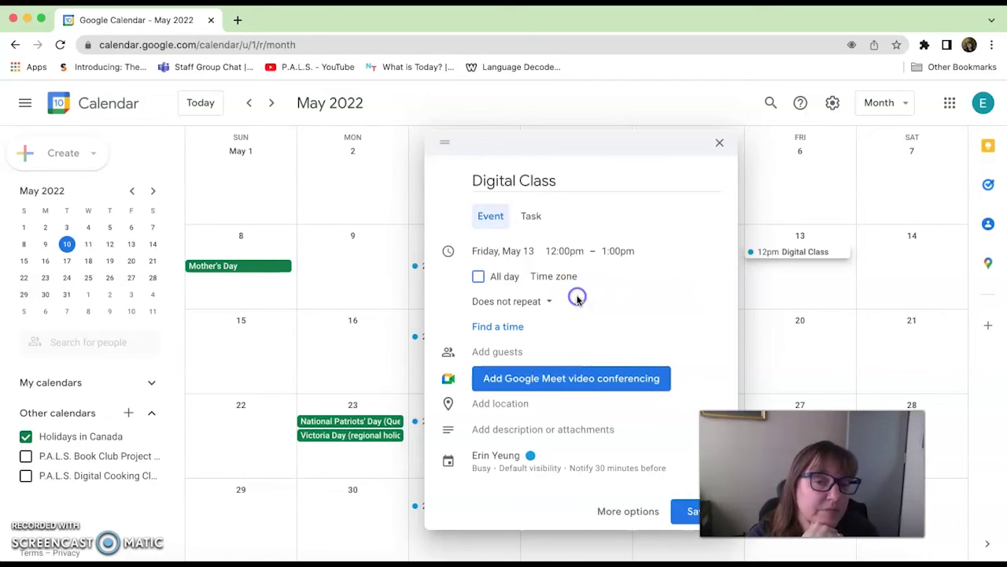
{"action": "left_click", "coordinate": [514, 302]}
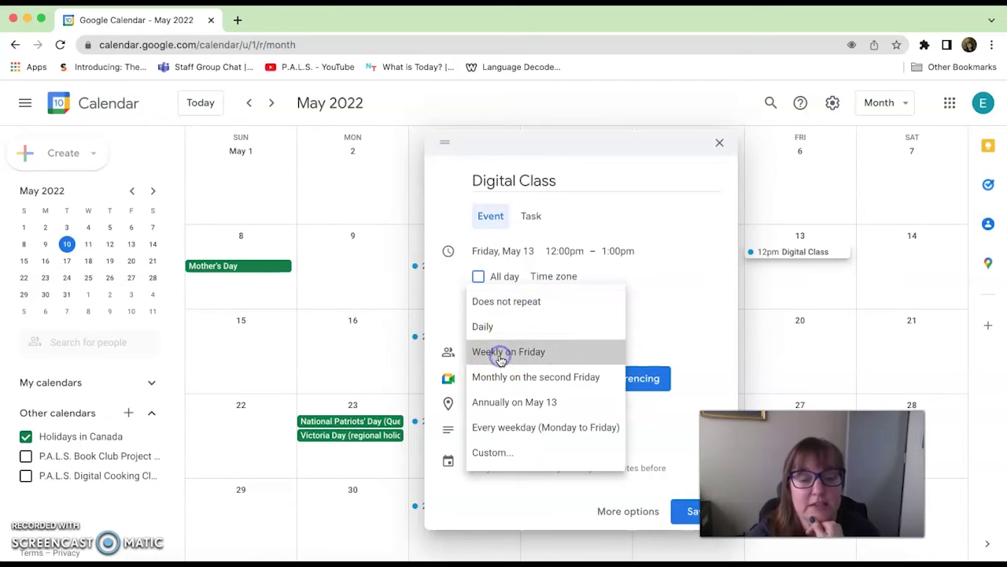
{"action": "left_click", "coordinate": [501, 355]}
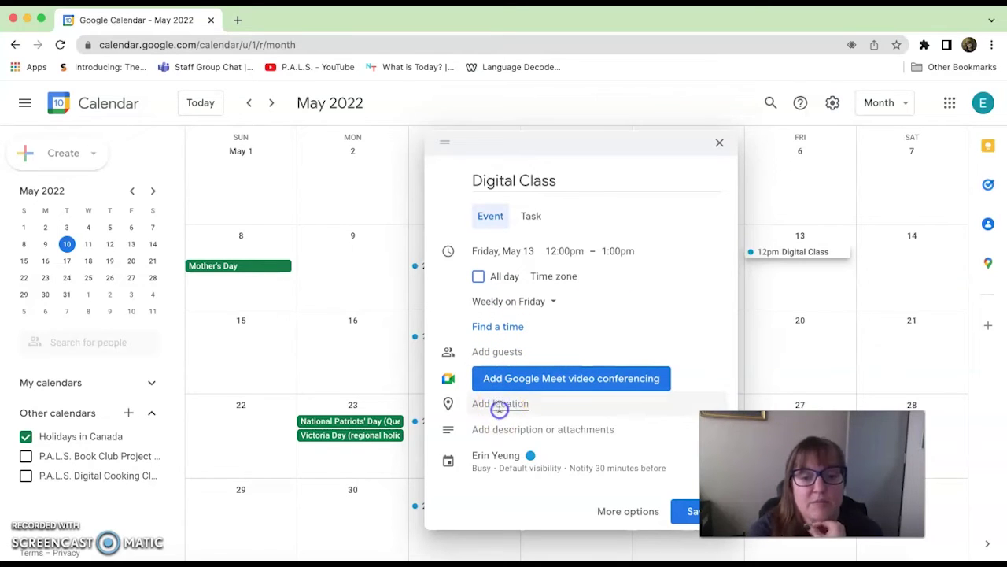
Set the event's location to P.A.L.S. - Project Adult Literacy Society.
{"action": "left_click", "coordinate": [502, 402]}
{"action": "type", "text": "PALS"}
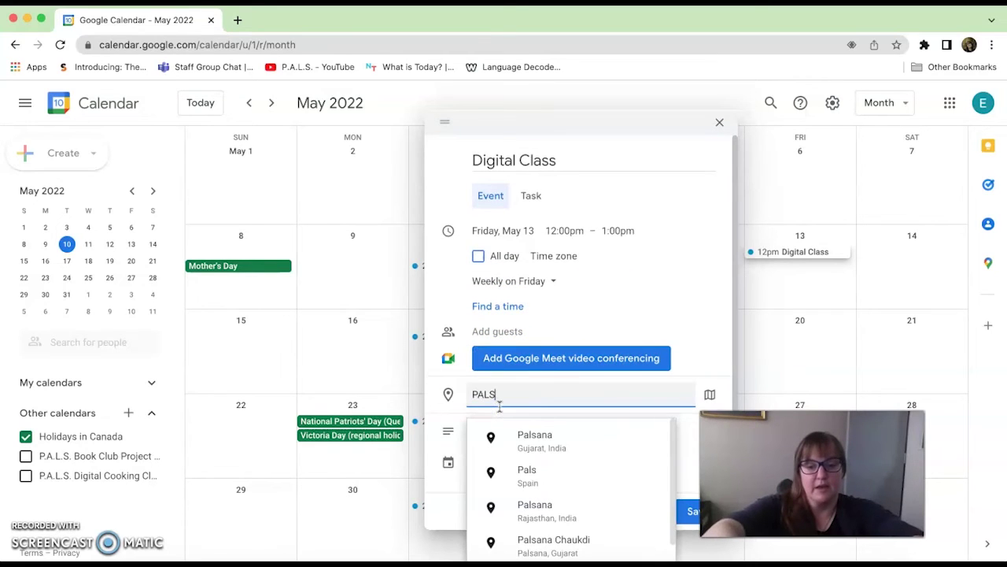
{"action": "key", "text": "BackSpace"}
{"action": "key", "text": "BackSpace"}
{"action": "type", "text": ".A"}
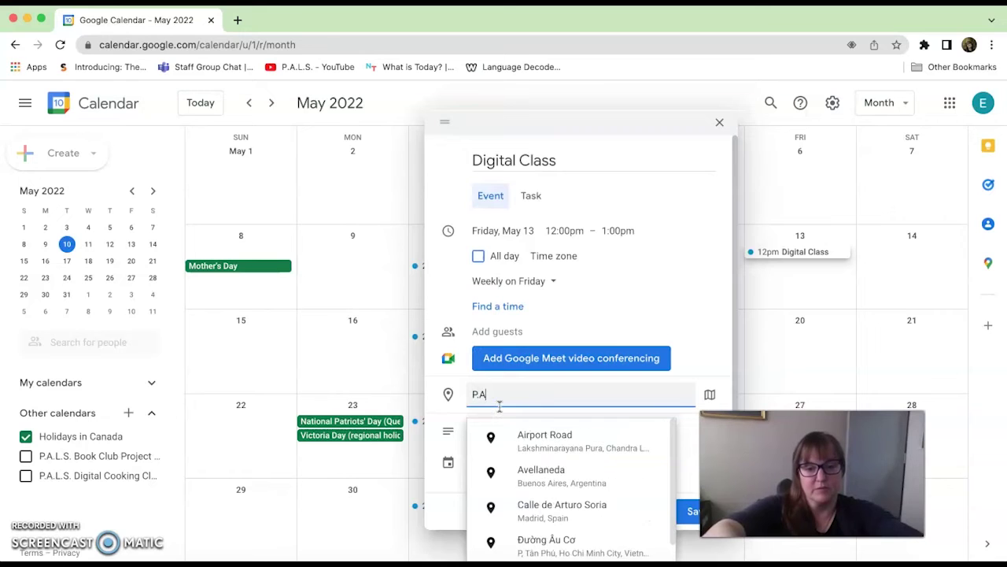
{"action": "type", "text": ".L.S"}
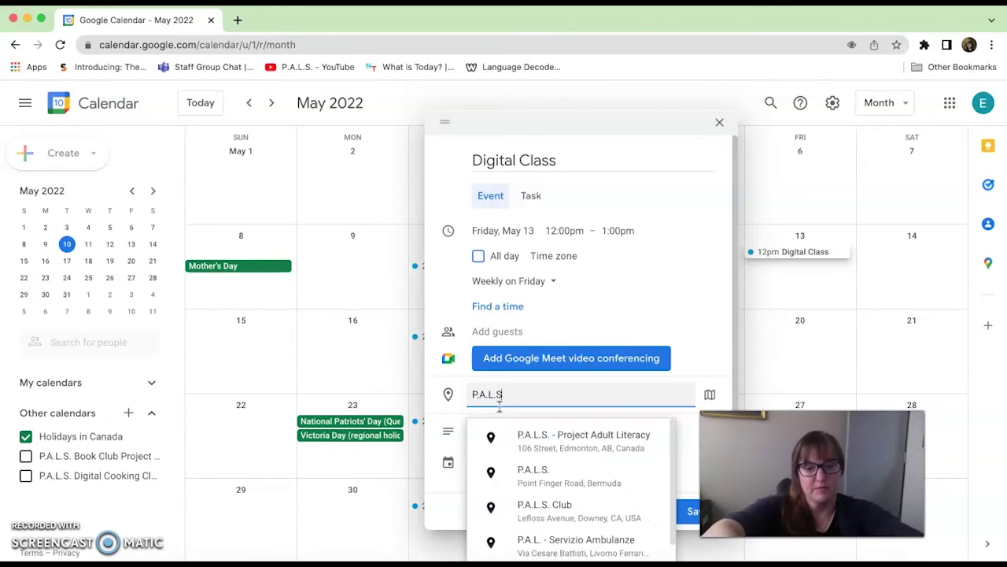
{"action": "left_click", "coordinate": [521, 435]}
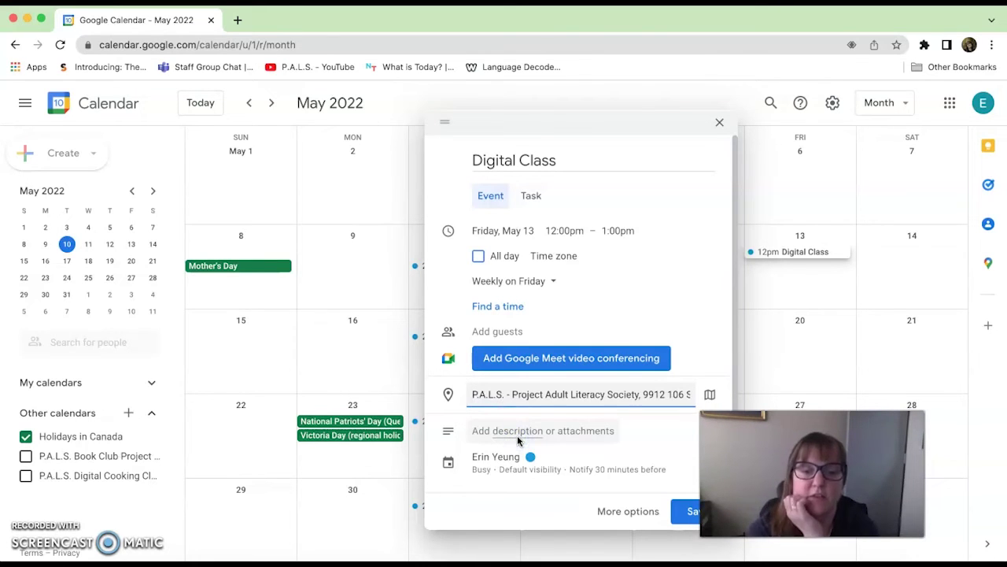
Add the description "Bring Laptop and mouse" and save the Friday Digital Class event.
{"action": "left_click", "coordinate": [533, 432]}
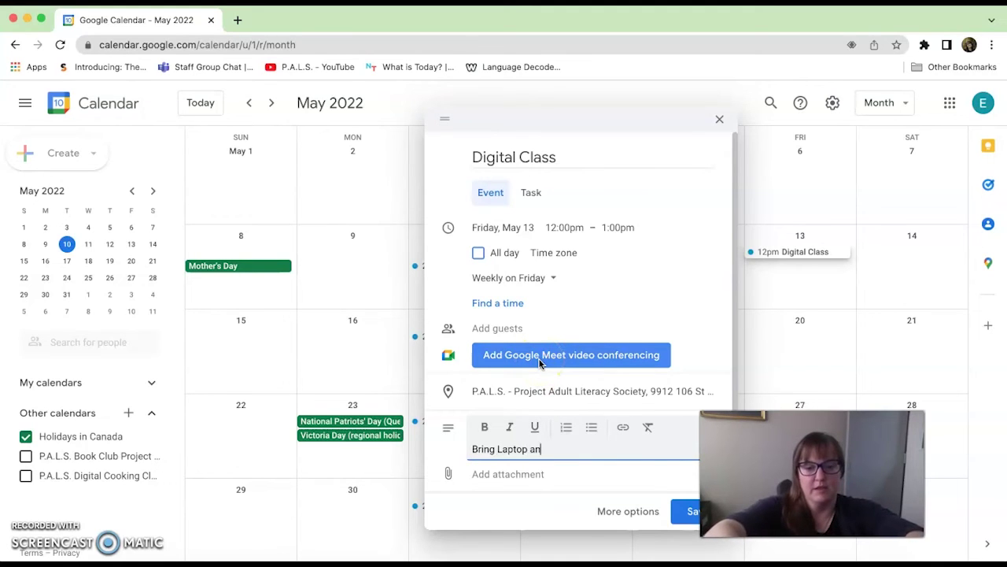
{"action": "type", "text": "Bring Laptop and mouse"}
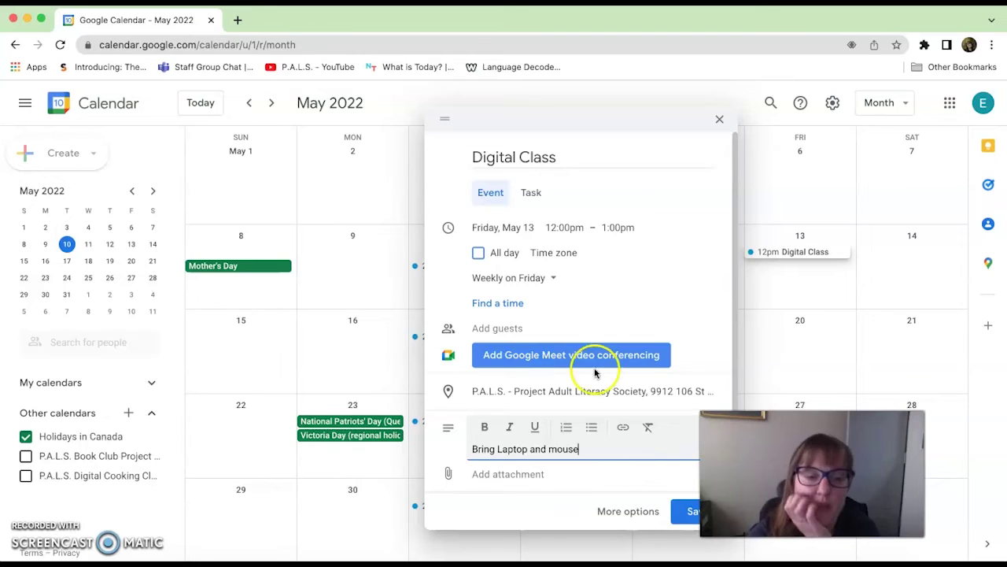
{"action": "left_click", "coordinate": [683, 516]}
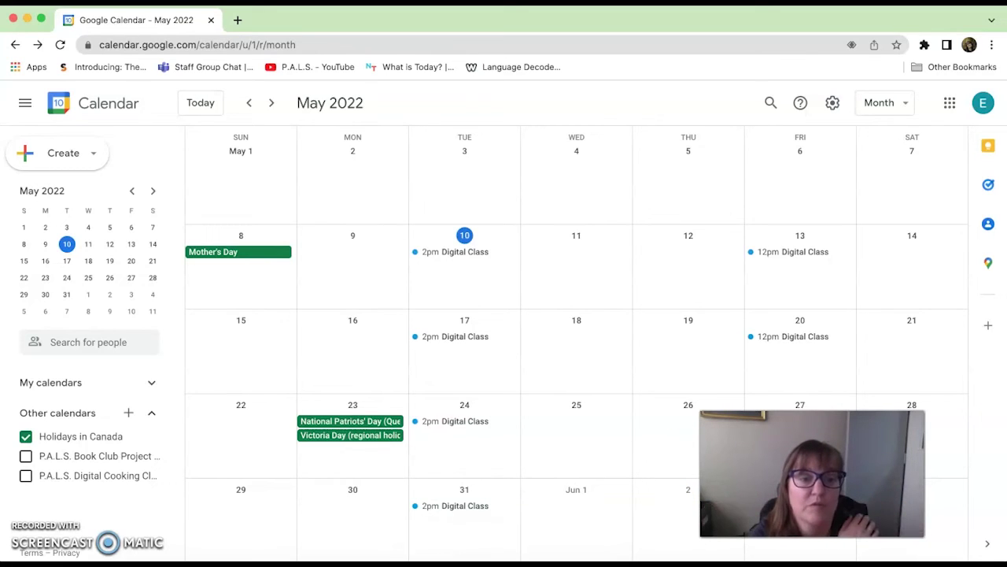
Open the May 13 Digital Class event for editing, dismissing the tip, and set its notification to 60 minutes before.
{"action": "left_click", "coordinate": [771, 254]}
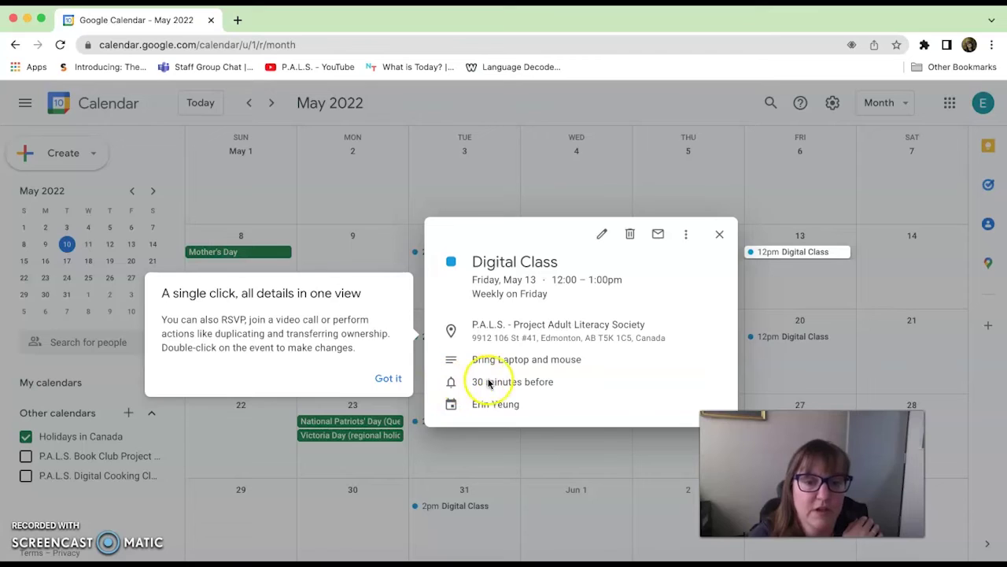
{"action": "left_click", "coordinate": [527, 384]}
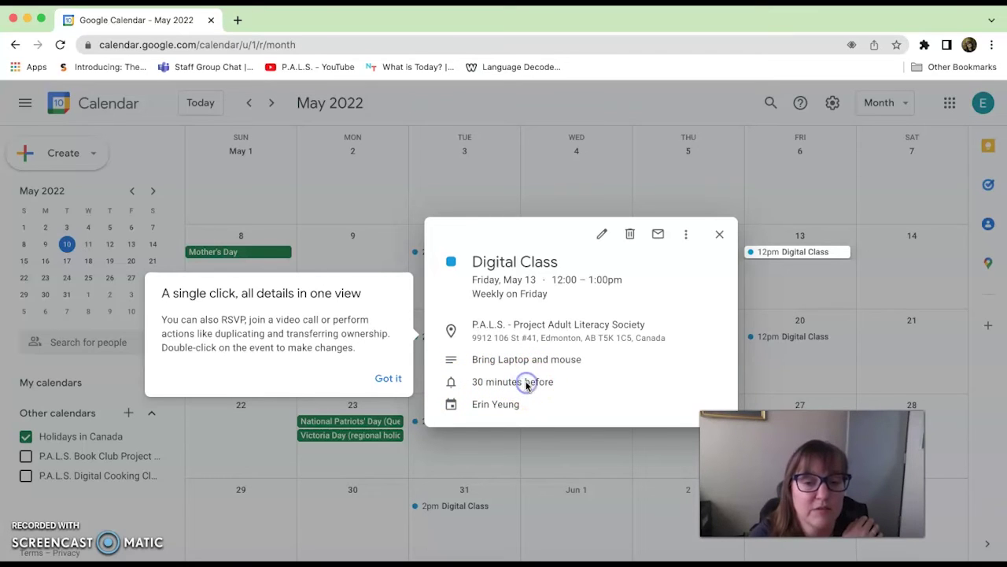
{"action": "left_click", "coordinate": [387, 377]}
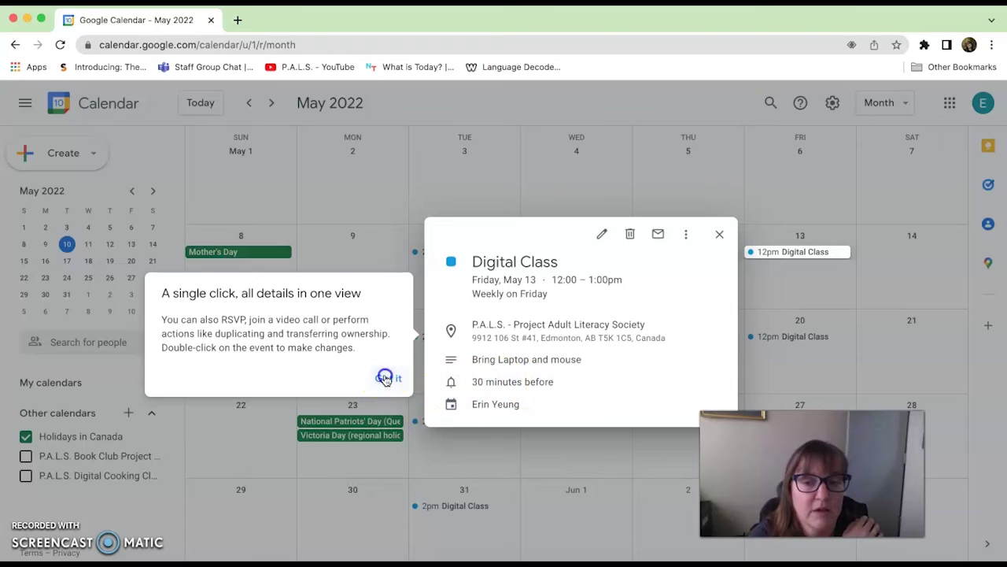
{"action": "left_click", "coordinate": [603, 233]}
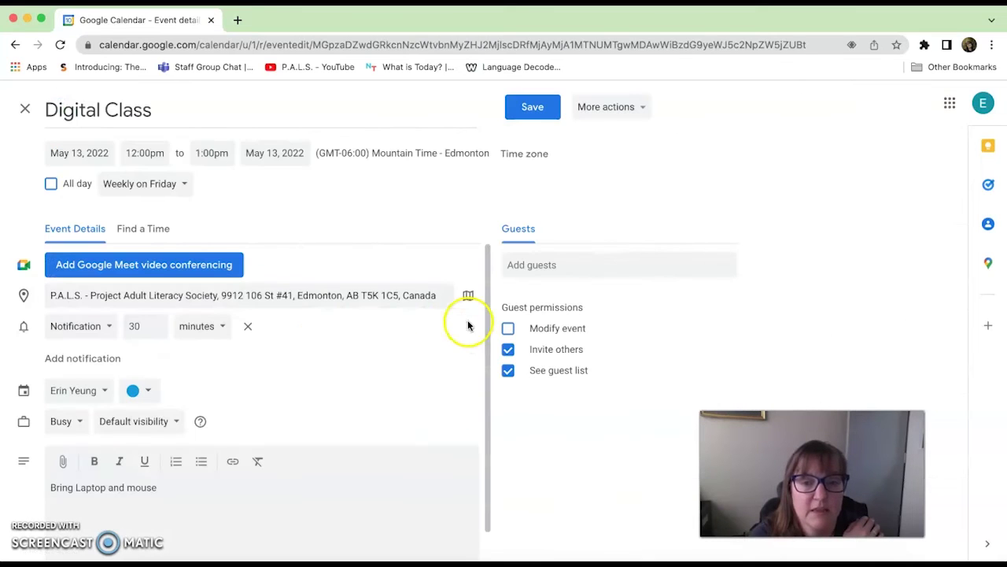
{"action": "left_click", "coordinate": [154, 323]}
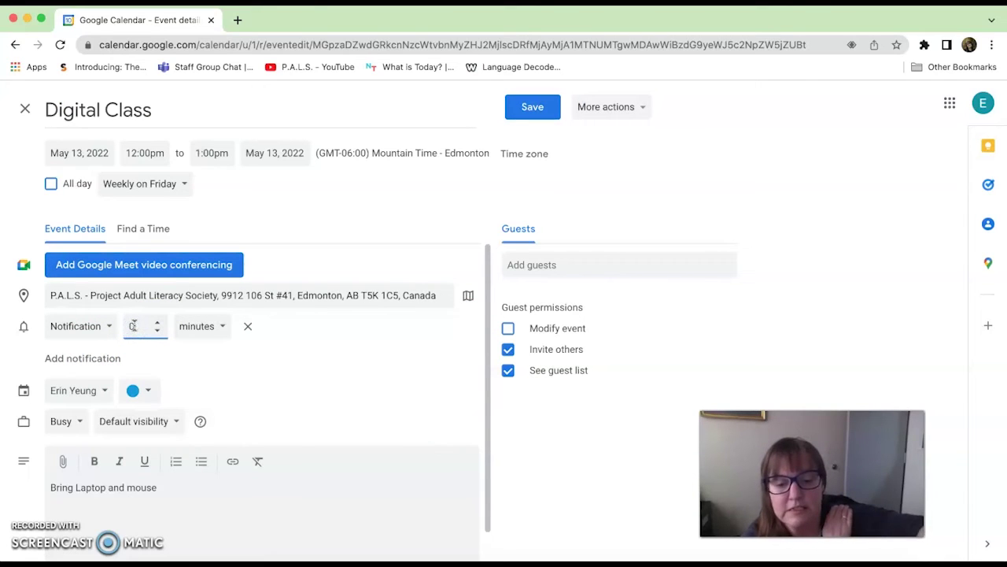
{"action": "left_click", "coordinate": [223, 385]}
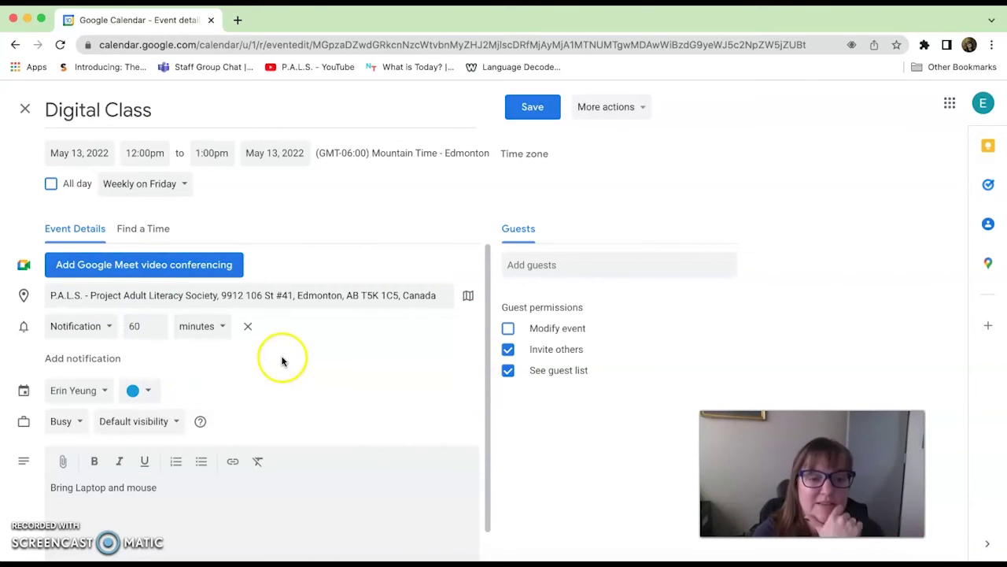
Save the edited Digital Class event, applying the change to this and following events.
{"action": "left_click", "coordinate": [517, 107]}
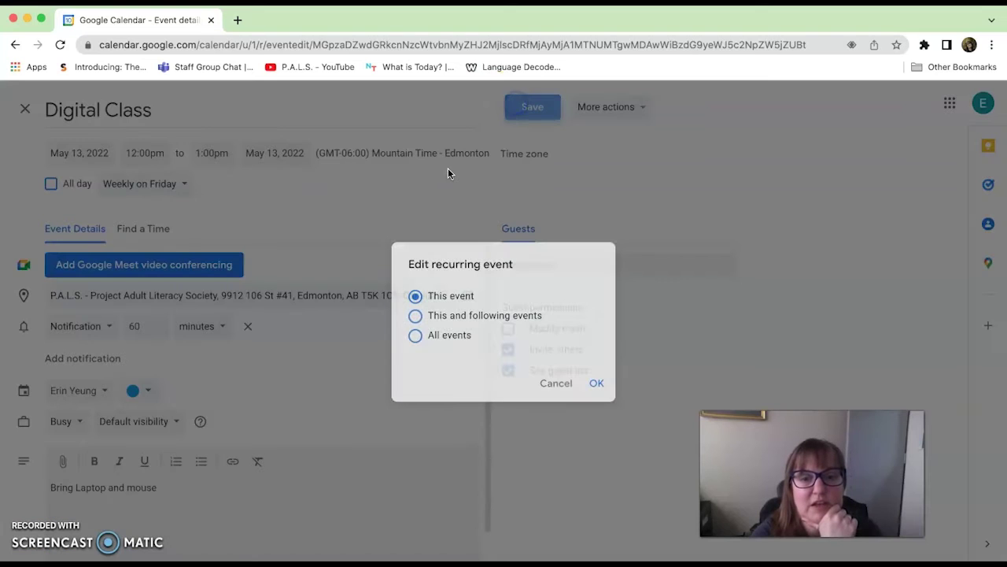
{"action": "left_click", "coordinate": [414, 315]}
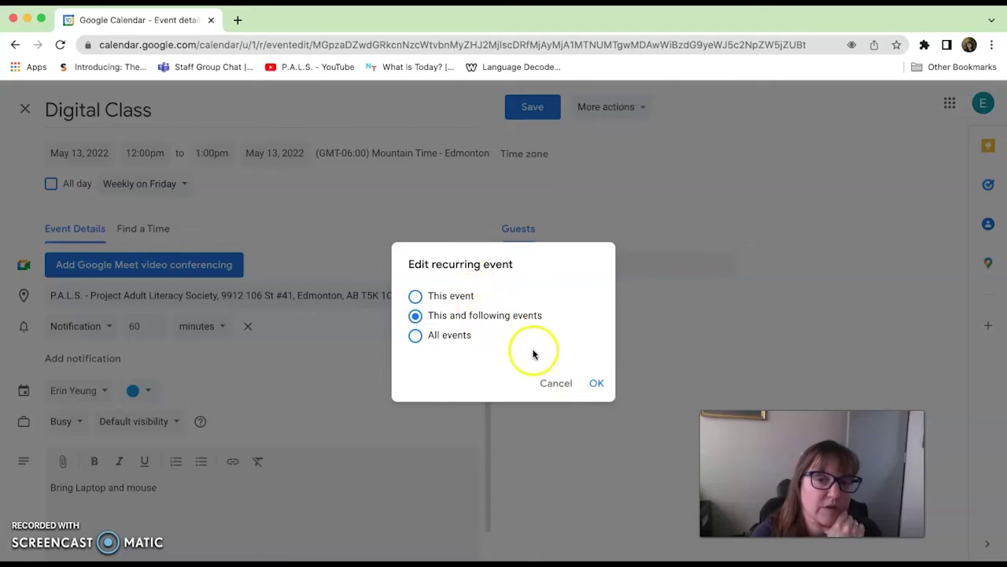
{"action": "left_click", "coordinate": [595, 384]}
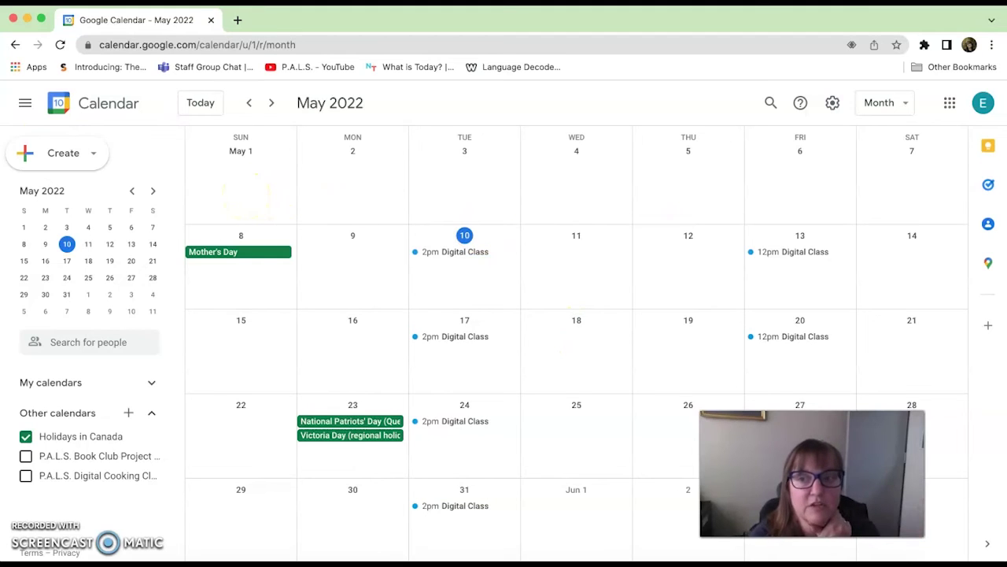
Create a new event titled with the person's first name and "Remember Class", dated Wednesday, May 11.
{"action": "left_click", "coordinate": [65, 156]}
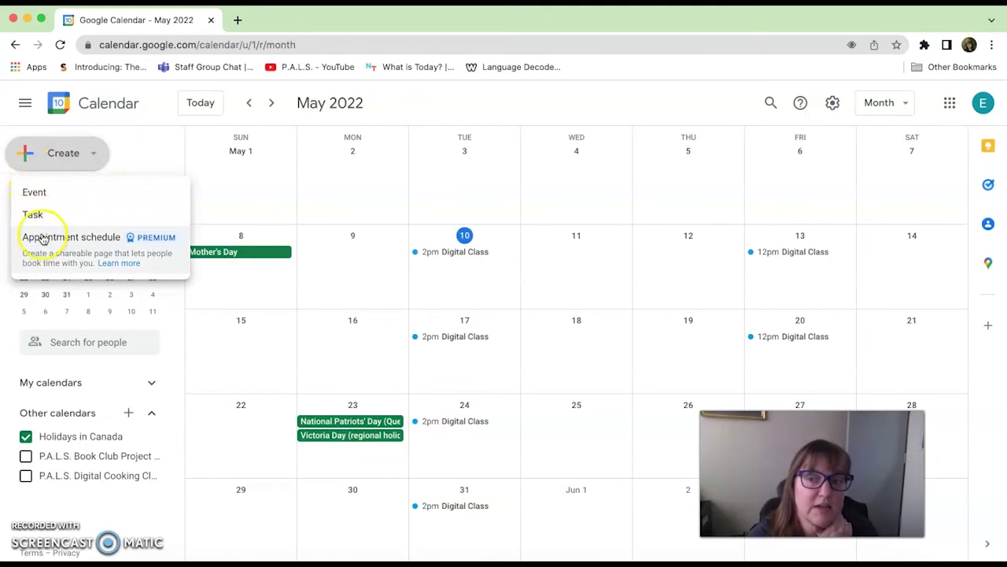
{"action": "left_click", "coordinate": [45, 193]}
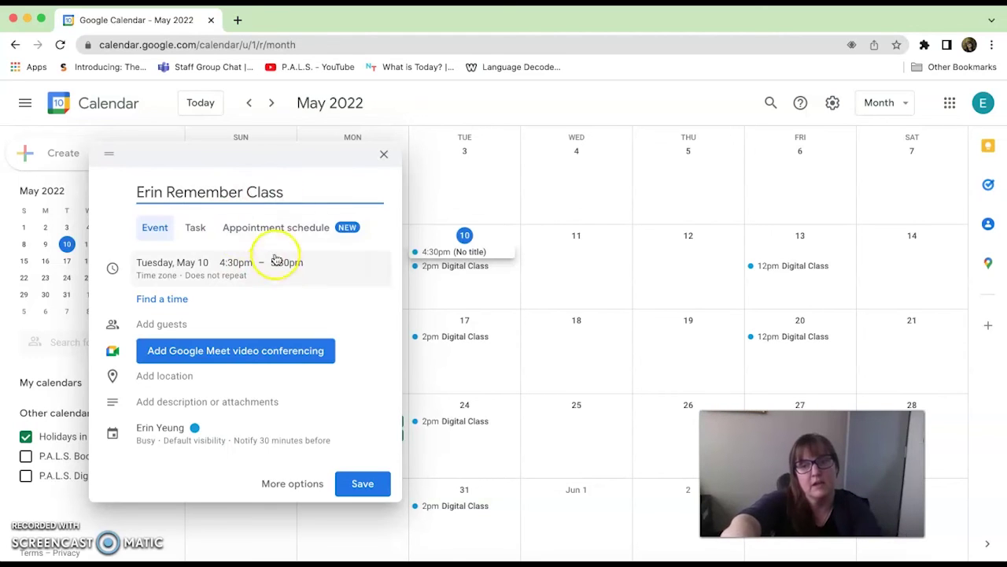
{"action": "left_click", "coordinate": [191, 262]}
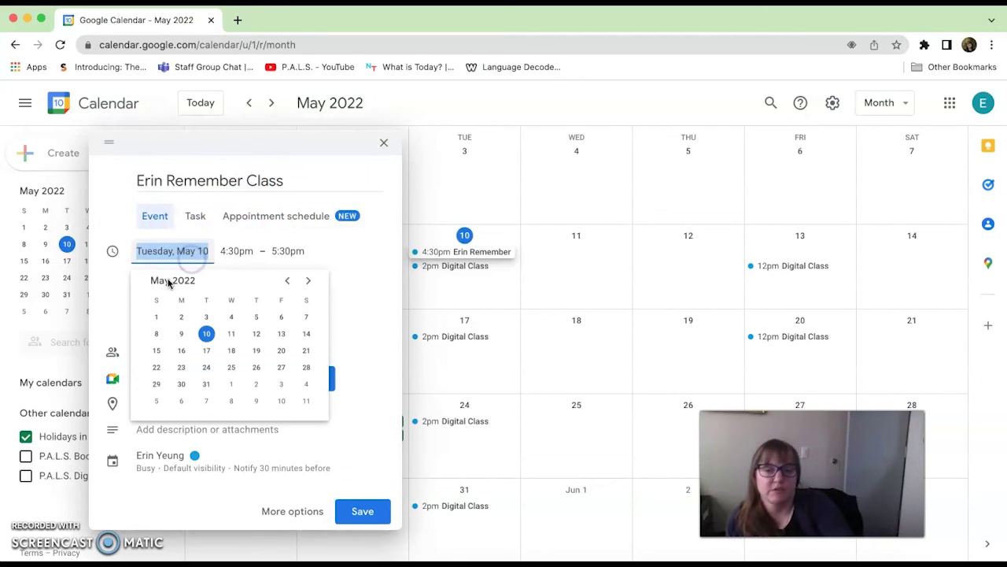
{"action": "left_click", "coordinate": [232, 335]}
Set the reminder event's start time to 4:00pm and save it.
{"action": "left_click", "coordinate": [359, 252]}
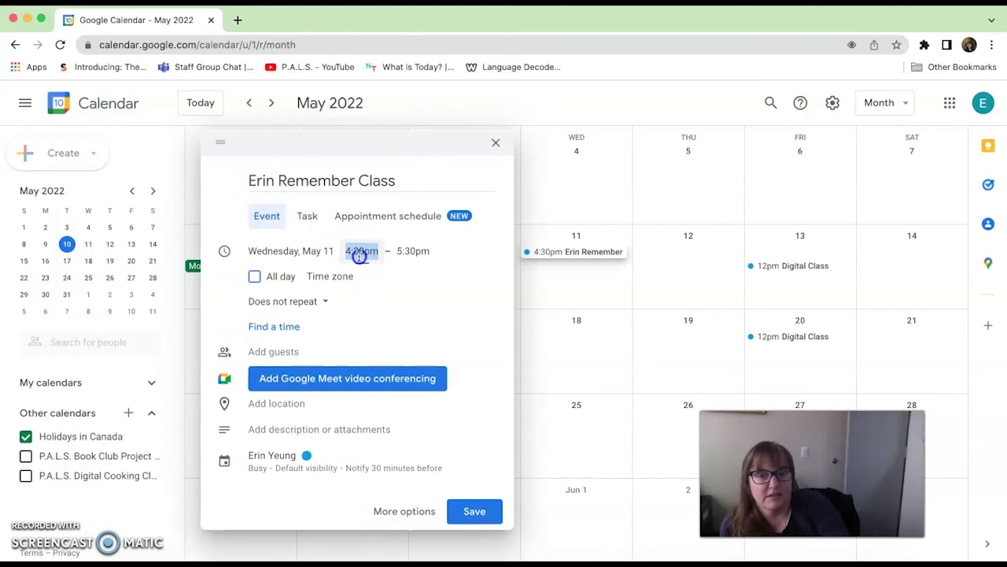
{"action": "left_click", "coordinate": [365, 281]}
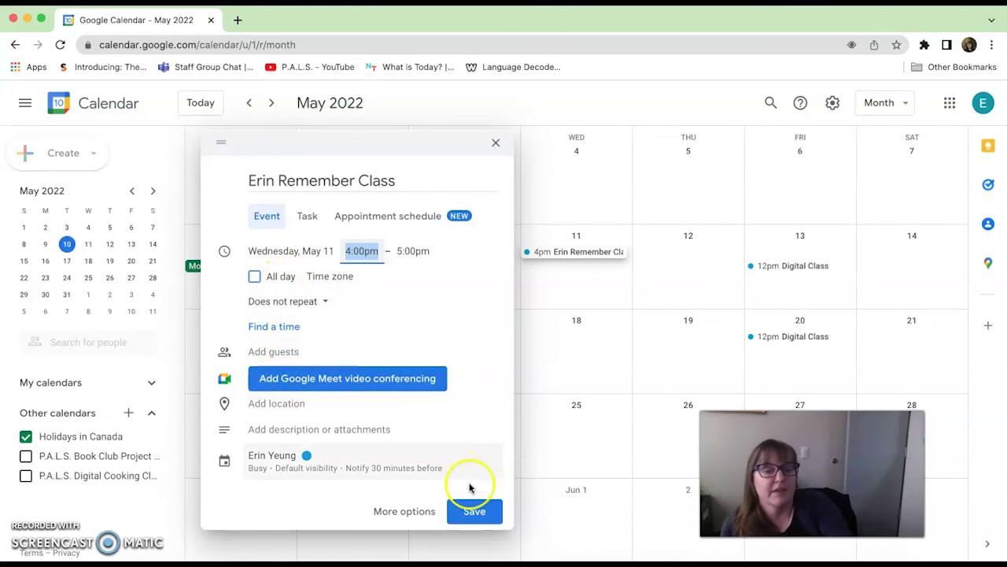
{"action": "left_click", "coordinate": [472, 511]}
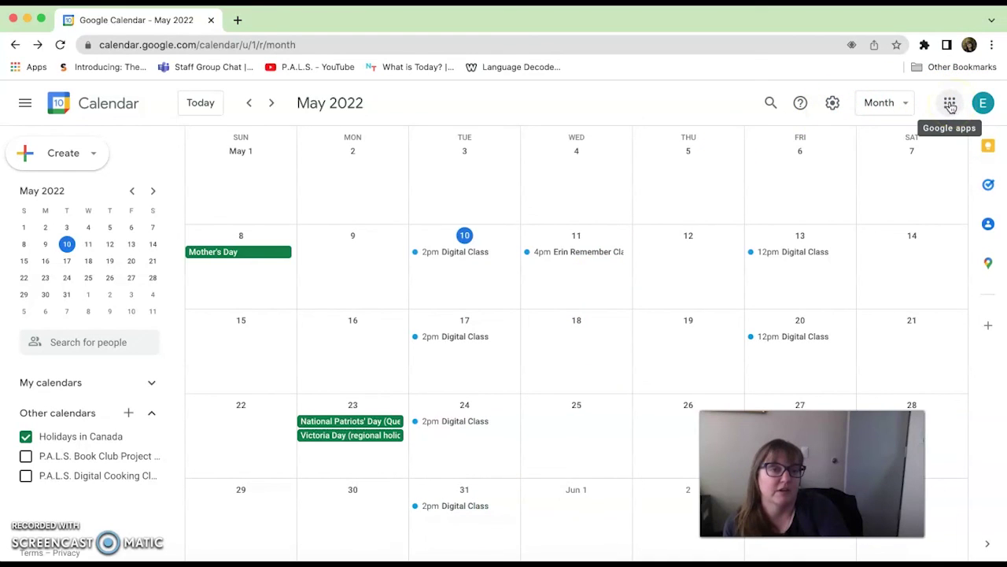
{"action": "left_click", "coordinate": [950, 104]}
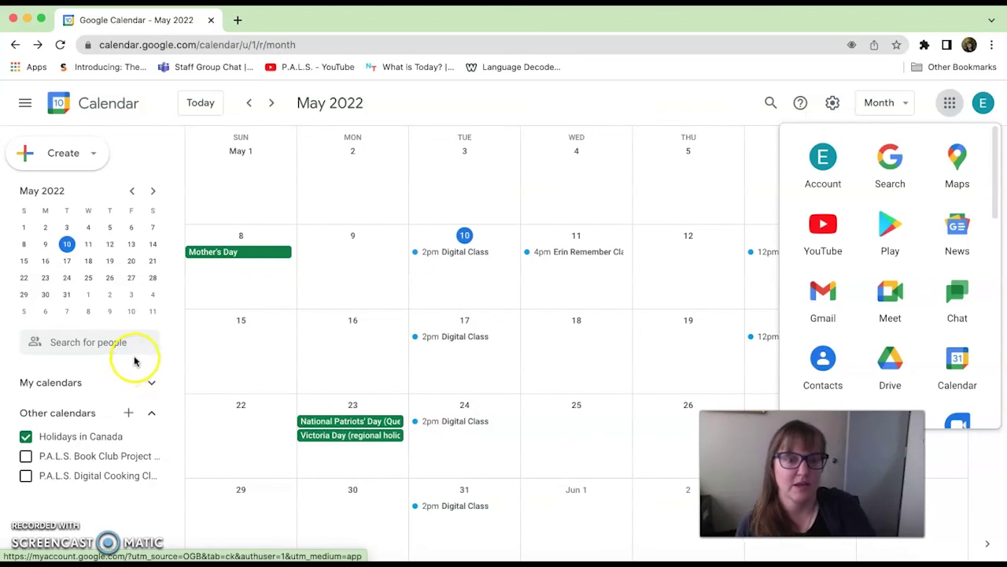
{"action": "left_click", "coordinate": [673, 107]}
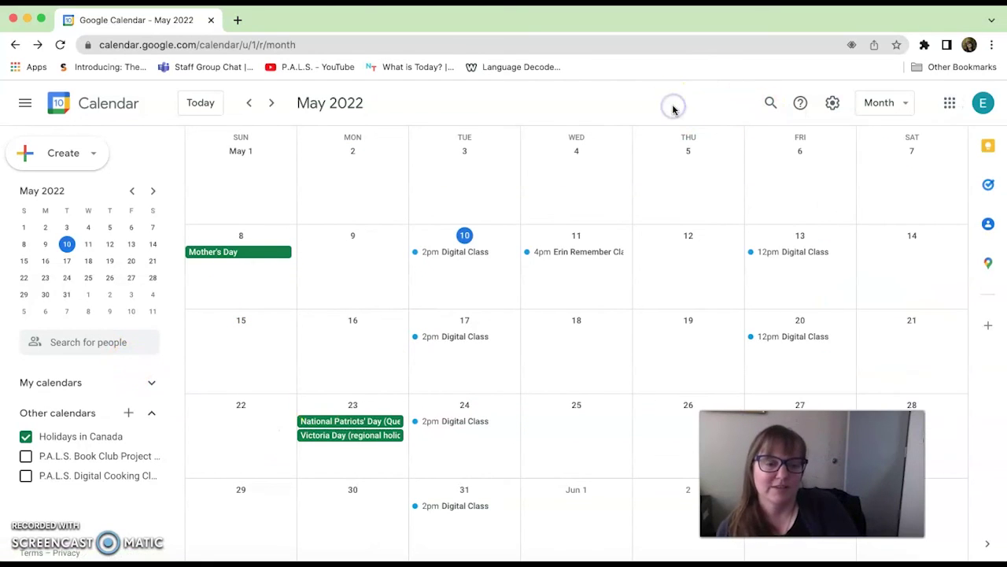